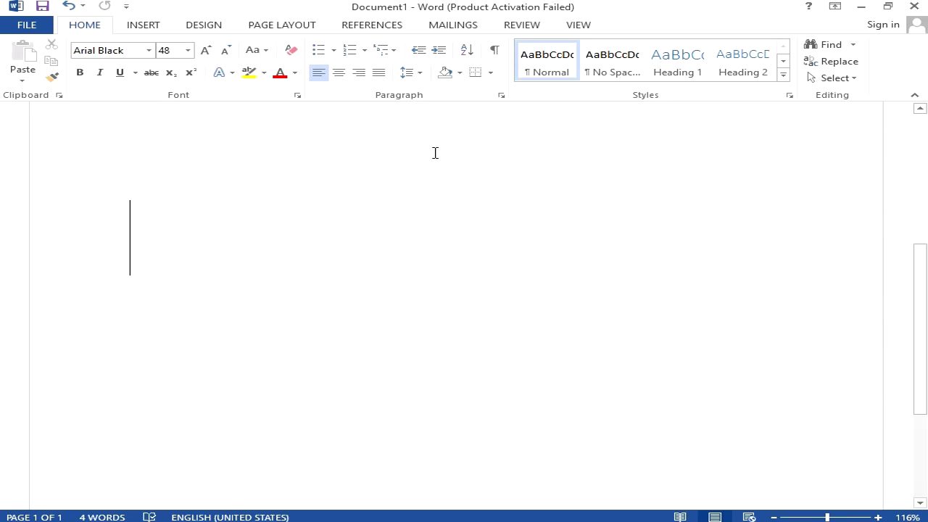
Switch the text font to Arial Rounded MT Bold, test it with 'ZAHID', then erase it
{"action": "left_click", "coordinate": [148, 50]}
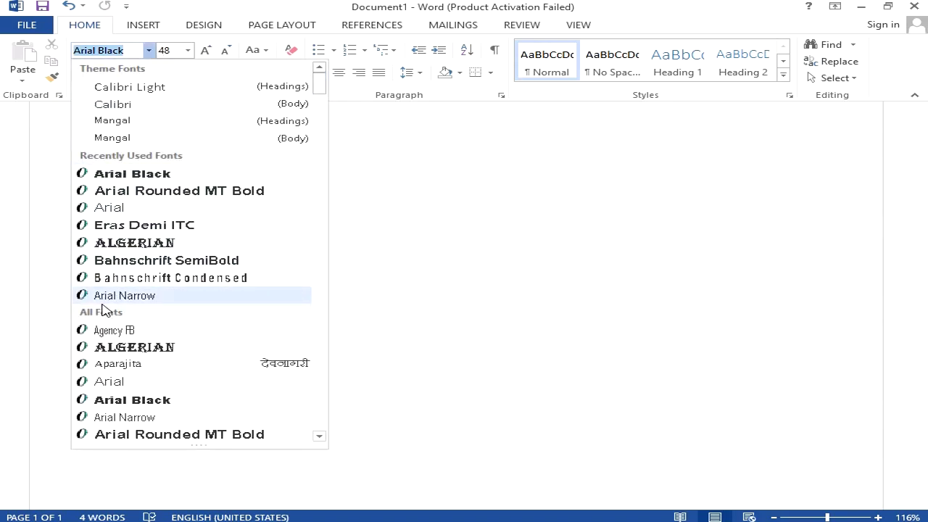
{"action": "scroll", "coordinate": [94, 334], "scroll_direction": "down", "scroll_amount": 4}
{"action": "scroll", "coordinate": [94, 337], "scroll_direction": "down", "scroll_amount": 2}
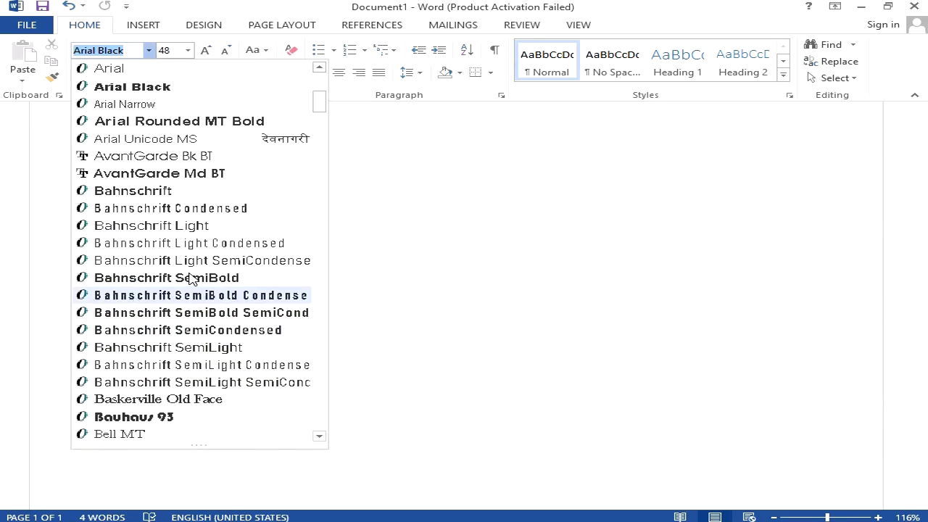
{"action": "scroll", "coordinate": [189, 275], "scroll_direction": "up", "scroll_amount": 7}
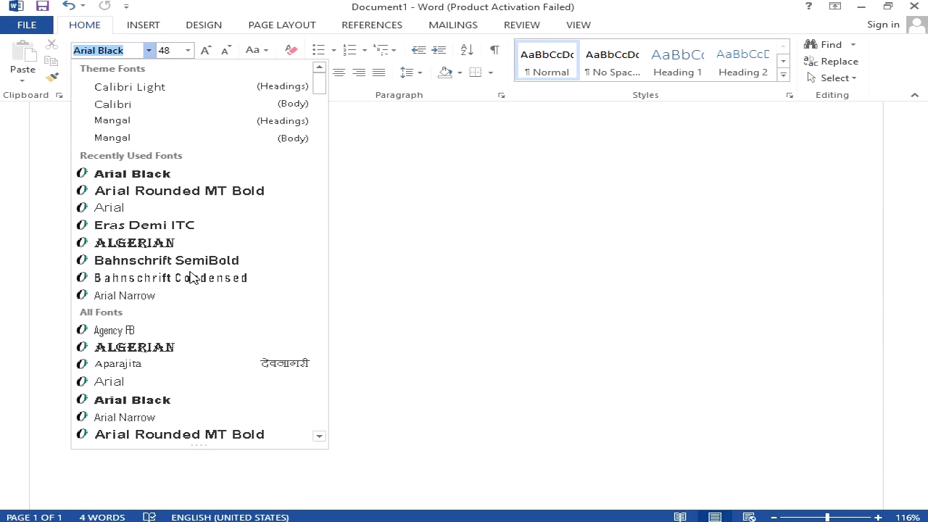
{"action": "left_click", "coordinate": [155, 198]}
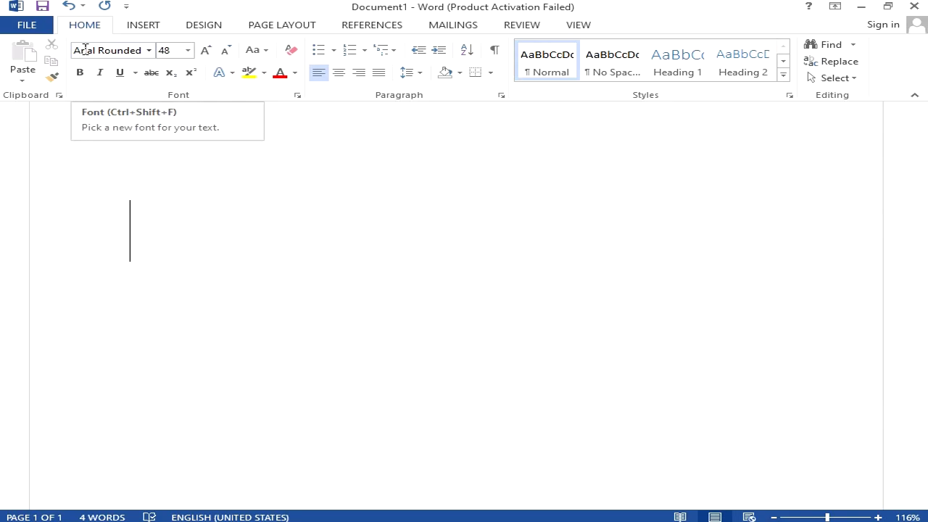
{"action": "type", "text": "ZAHID"}
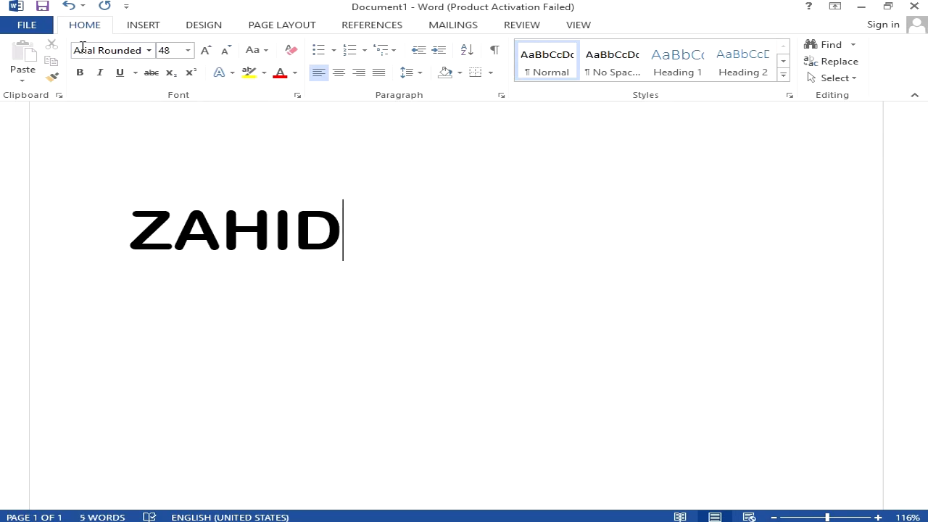
{"action": "key", "text": "BackSpace"}
{"action": "key", "text": "BackSpace"}
{"action": "key", "text": "BackSpace"}
{"action": "key", "text": "BackSpace"}
{"action": "key", "text": "BackSpace"}
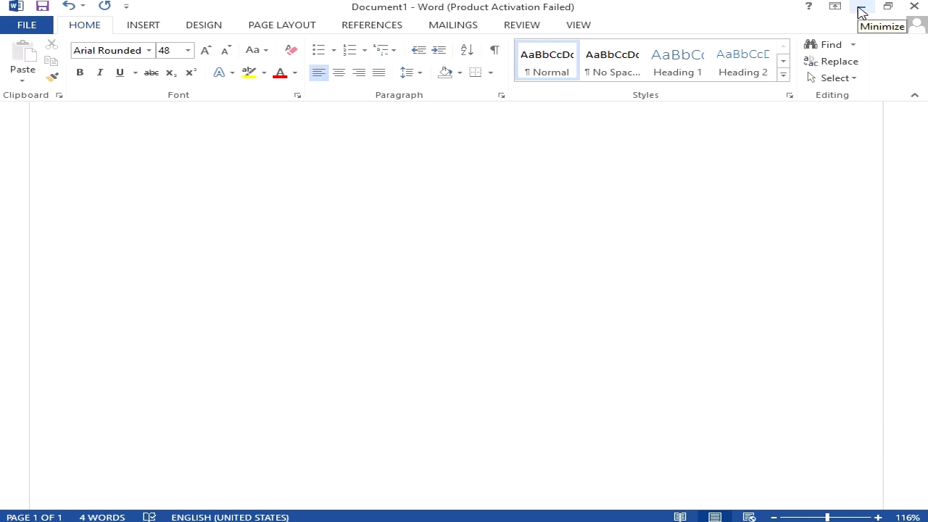
Leave Word and return Chrome to the Google results for 'download kruti dev devnagri font'
{"action": "left_click", "coordinate": [860, 10]}
{"action": "key", "text": "alt+Tab"}
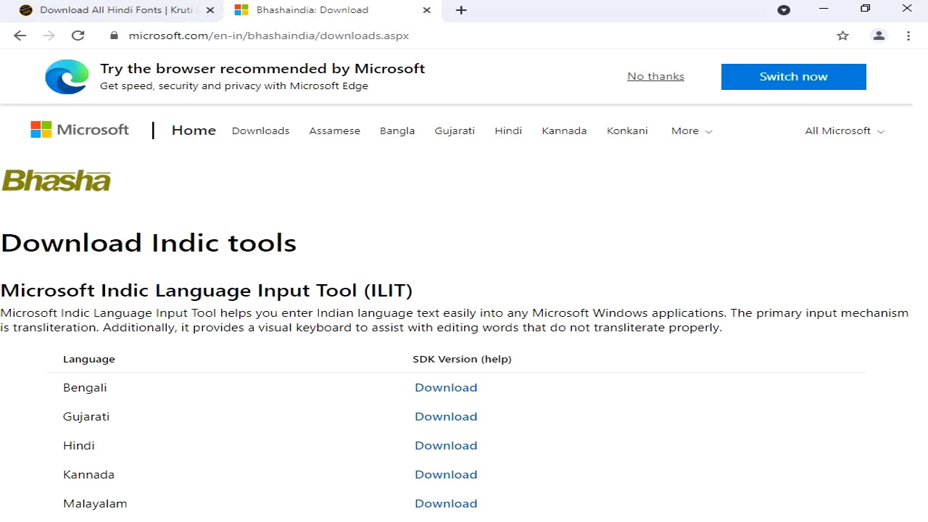
{"action": "left_click", "coordinate": [133, 9]}
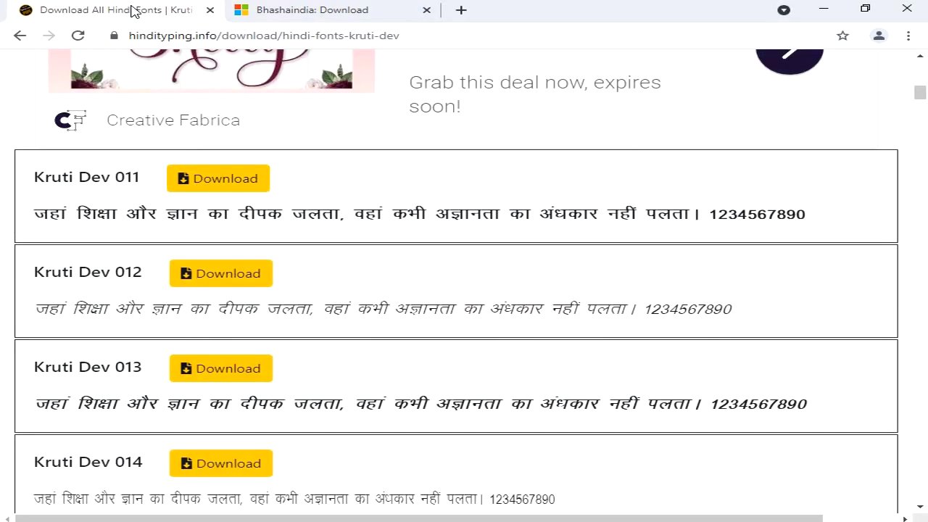
{"action": "scroll", "coordinate": [141, 151], "scroll_direction": "up", "scroll_amount": 4}
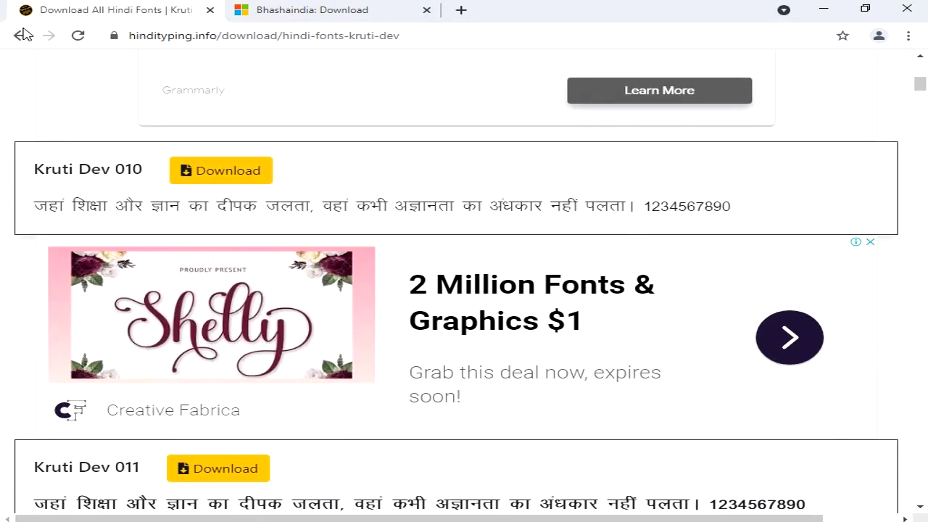
{"action": "left_click", "coordinate": [19, 35]}
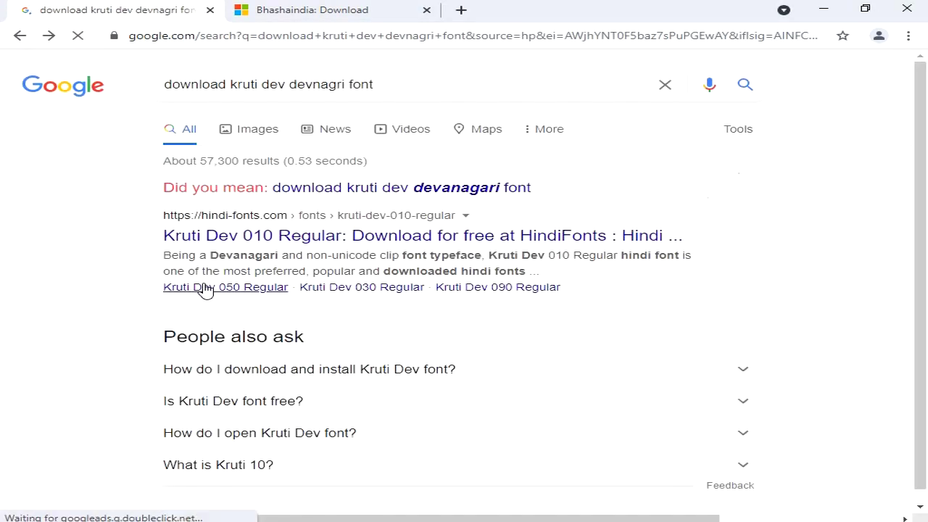
{"action": "scroll", "coordinate": [140, 202], "scroll_direction": "up", "scroll_amount": 4}
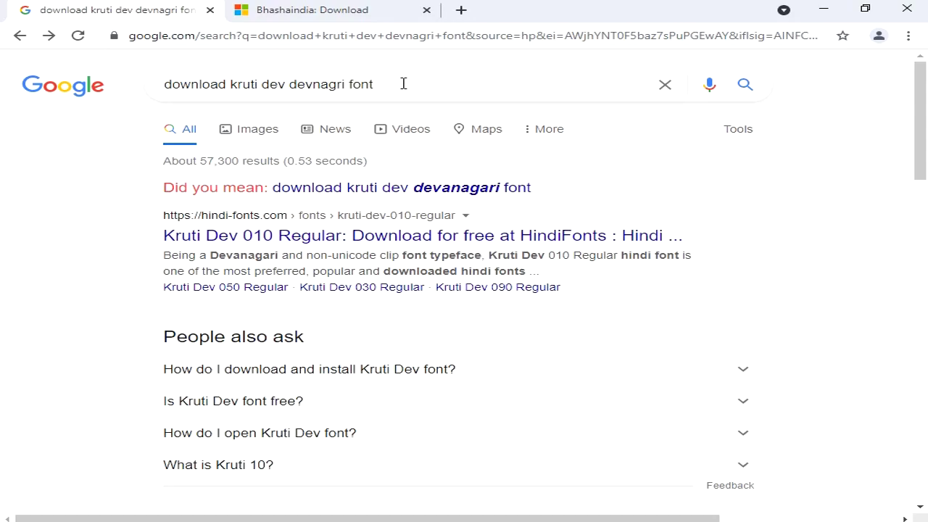
{"action": "scroll", "coordinate": [332, 183], "scroll_direction": "down", "scroll_amount": 5}
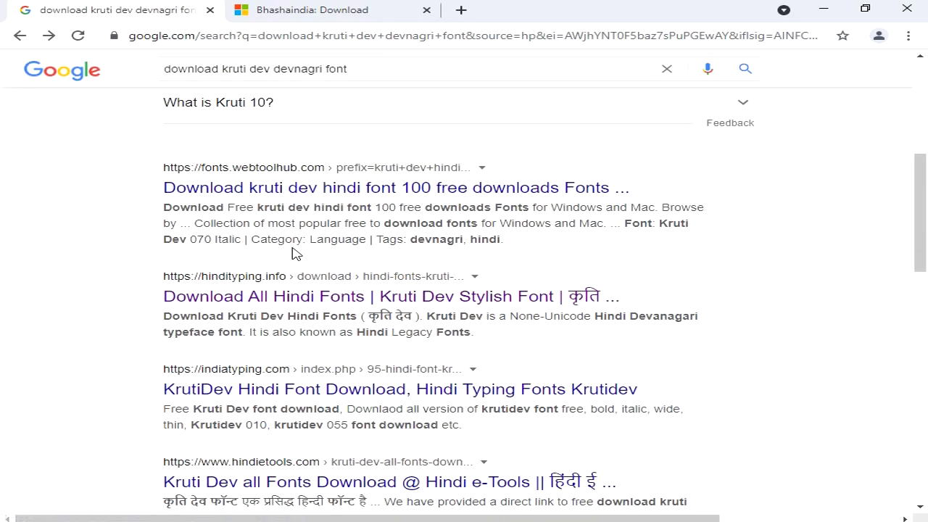
Open the hindityping.info result and scroll its Kruti Dev list to the Kruti Dev 011 download
{"action": "left_click", "coordinate": [263, 301]}
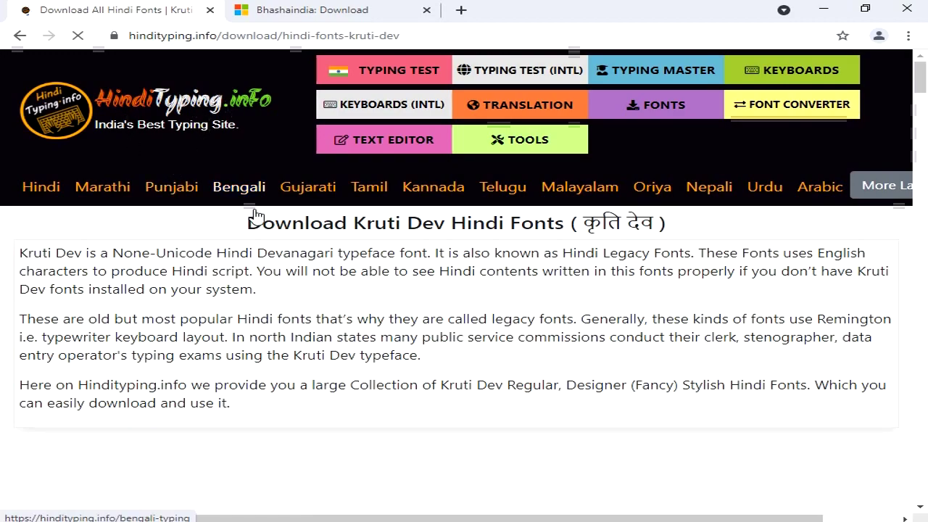
{"action": "scroll", "coordinate": [347, 227], "scroll_direction": "down", "scroll_amount": 6}
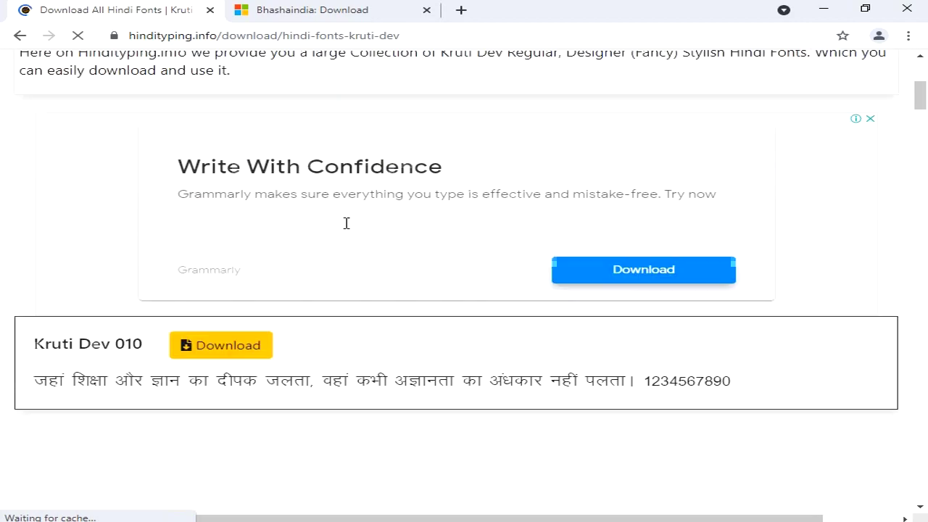
{"action": "scroll", "coordinate": [344, 229], "scroll_direction": "down", "scroll_amount": 1}
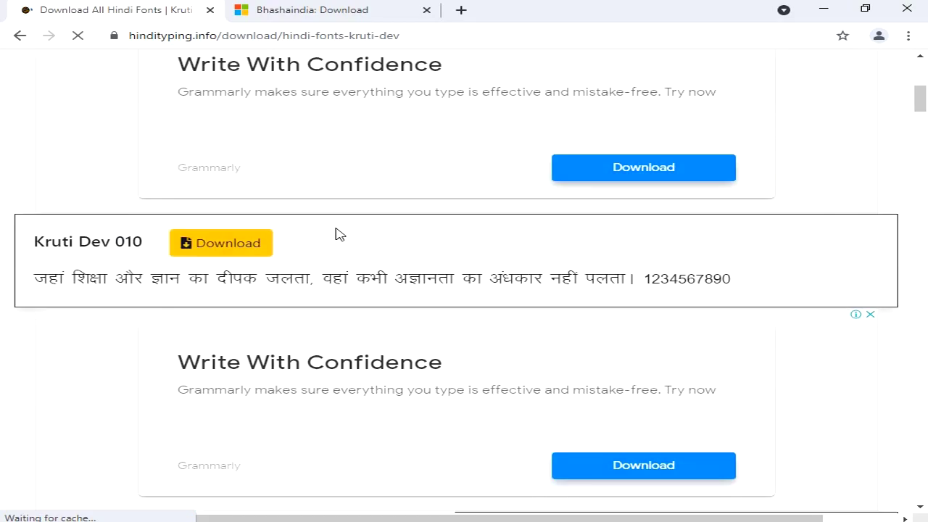
{"action": "scroll", "coordinate": [335, 234], "scroll_direction": "down", "scroll_amount": 8}
{"action": "scroll", "coordinate": [330, 261], "scroll_direction": "down", "scroll_amount": 1}
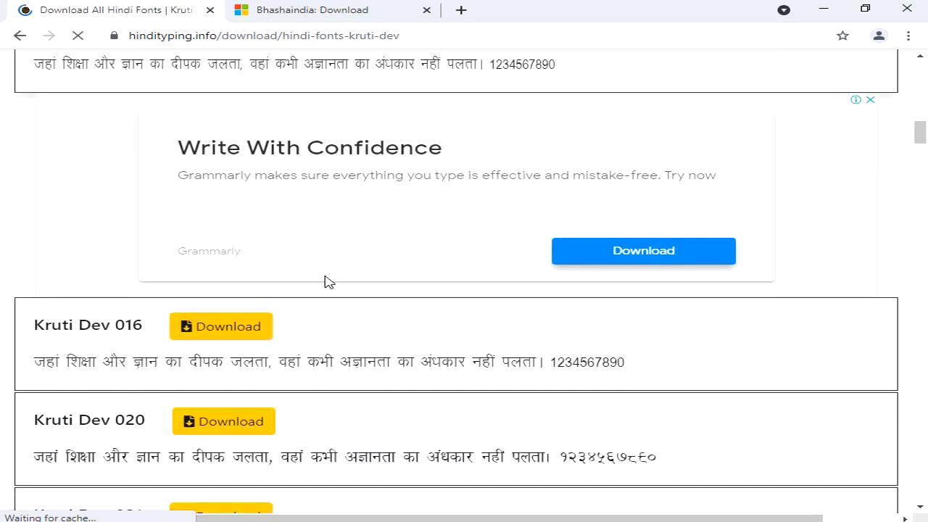
{"action": "scroll", "coordinate": [234, 333], "scroll_direction": "down", "scroll_amount": 12}
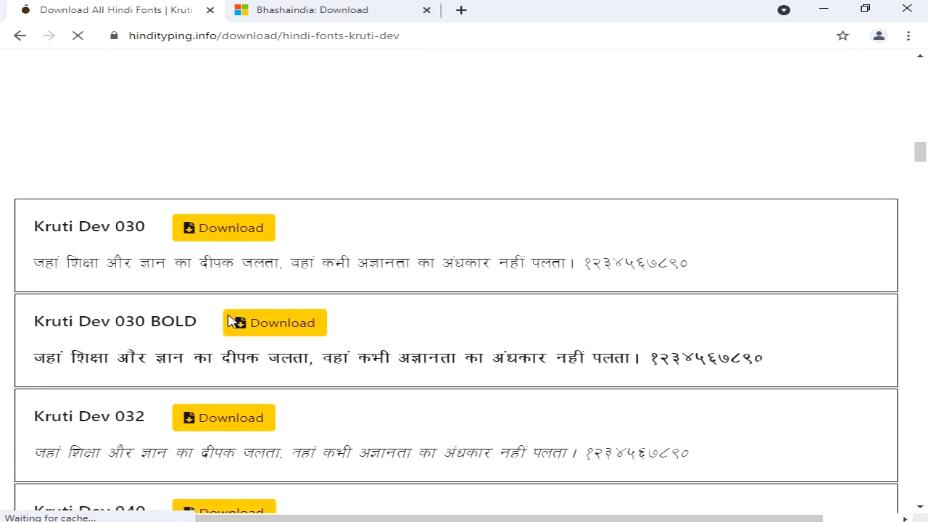
{"action": "scroll", "coordinate": [228, 321], "scroll_direction": "down", "scroll_amount": 6}
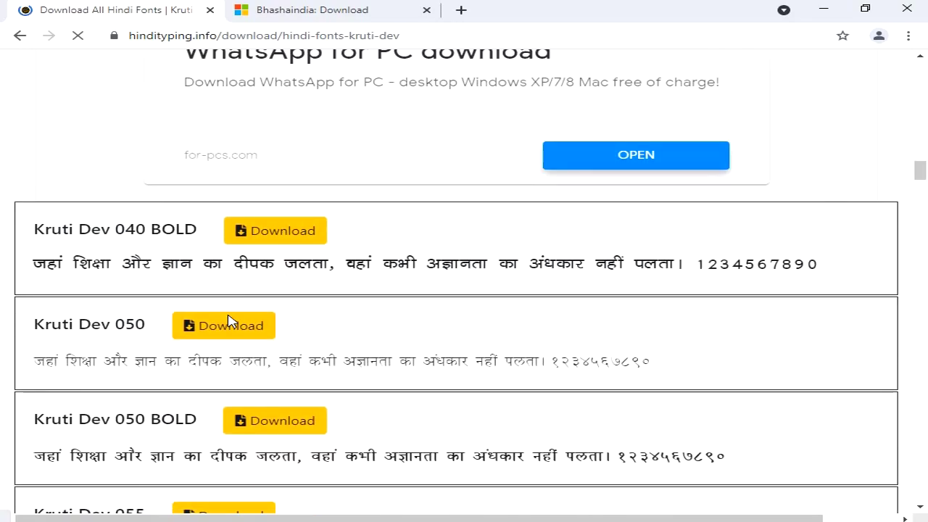
{"action": "scroll", "coordinate": [228, 326], "scroll_direction": "down", "scroll_amount": 3}
{"action": "scroll", "coordinate": [228, 326], "scroll_direction": "up", "scroll_amount": 10}
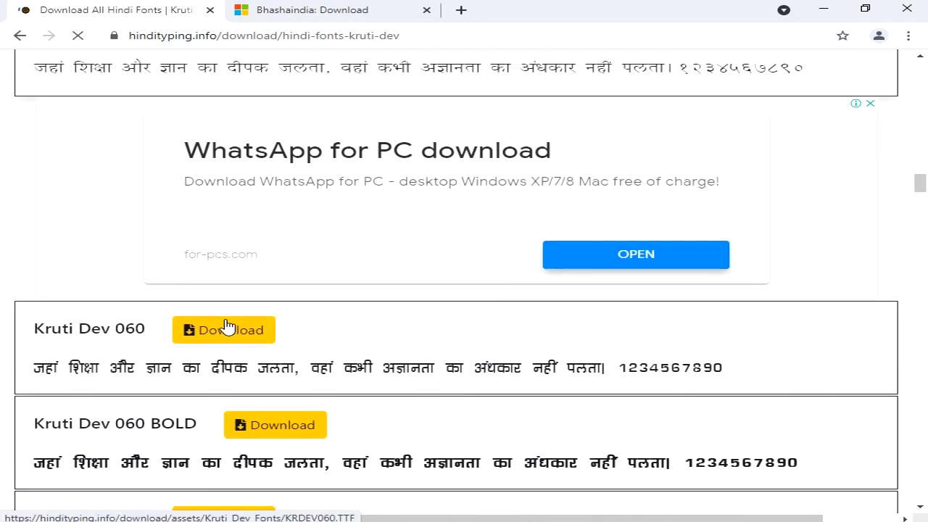
{"action": "scroll", "coordinate": [228, 326], "scroll_direction": "up", "scroll_amount": 5}
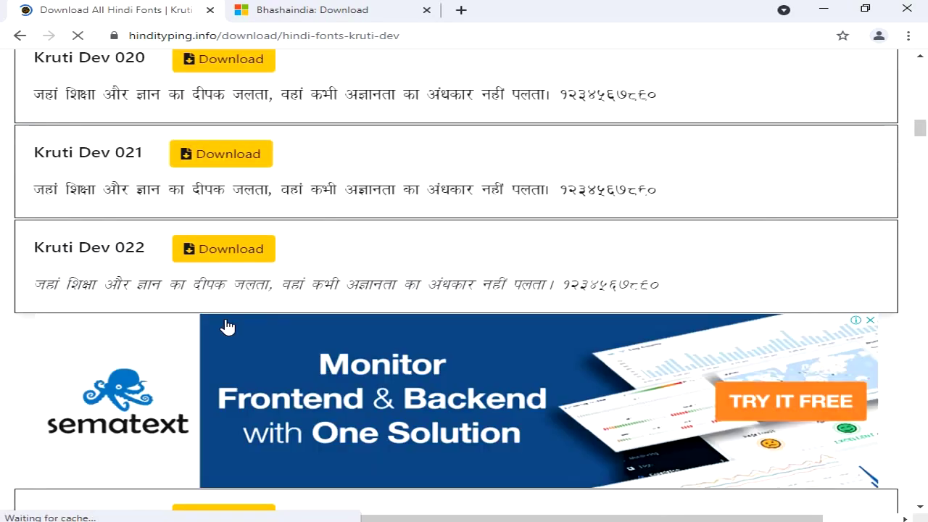
{"action": "scroll", "coordinate": [396, 197], "scroll_direction": "up", "scroll_amount": 4}
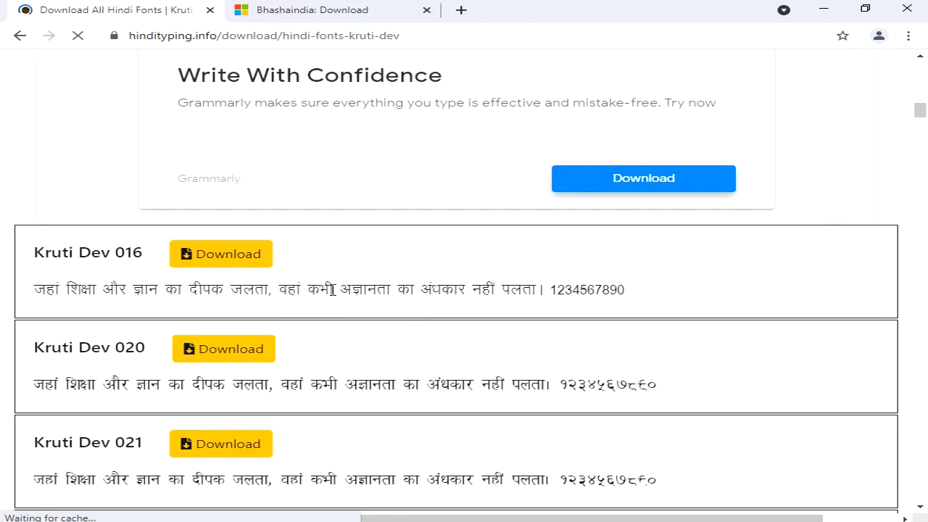
{"action": "scroll", "coordinate": [333, 289], "scroll_direction": "down", "scroll_amount": 2}
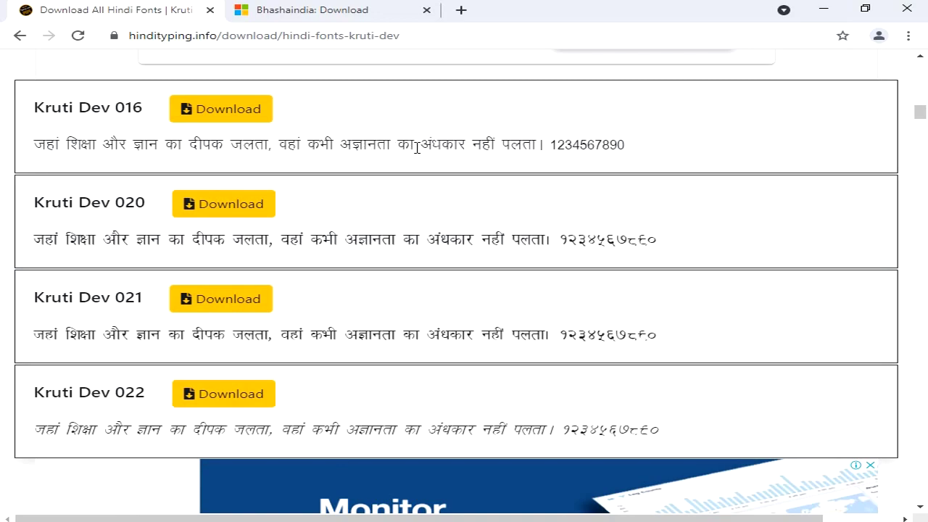
{"action": "scroll", "coordinate": [321, 233], "scroll_direction": "down", "scroll_amount": 3}
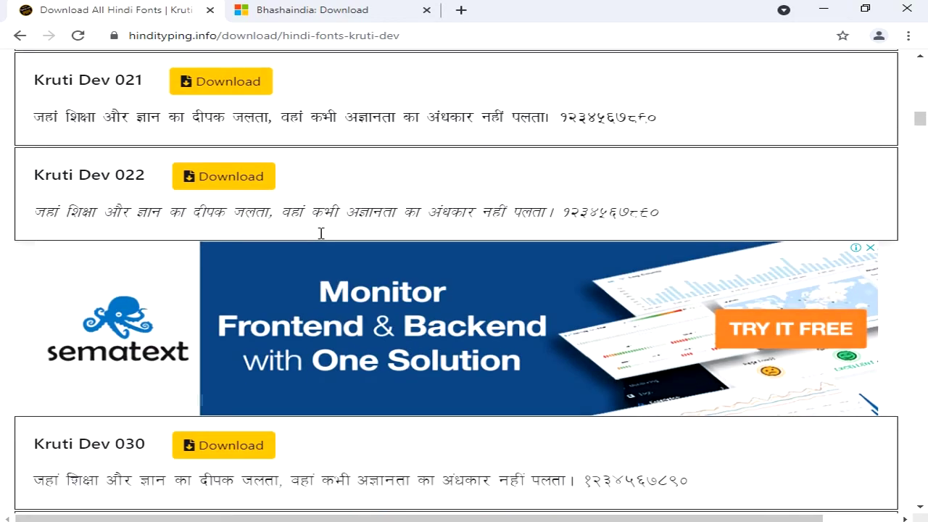
{"action": "scroll", "coordinate": [321, 233], "scroll_direction": "up", "scroll_amount": 12}
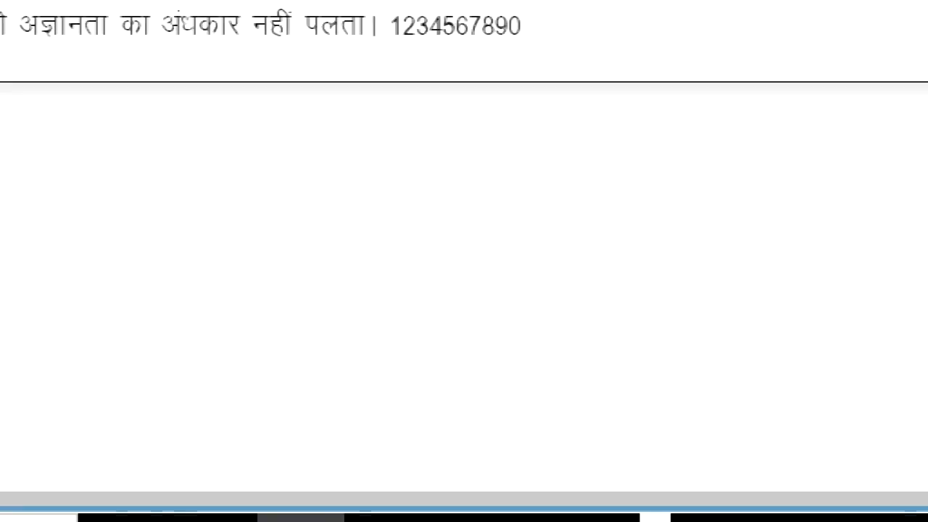
{"action": "mouse_move", "coordinate": [301, 516]}
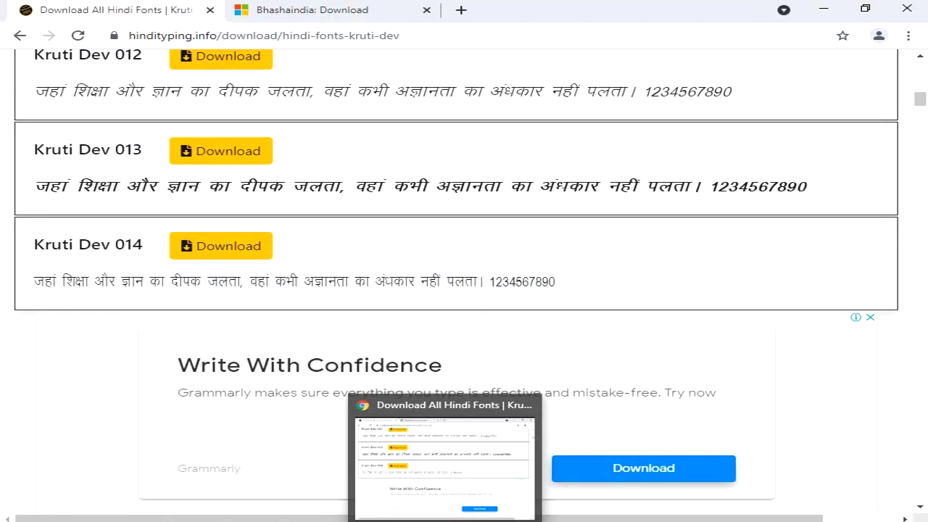
{"action": "scroll", "coordinate": [708, 274], "scroll_direction": "up", "scroll_amount": 5}
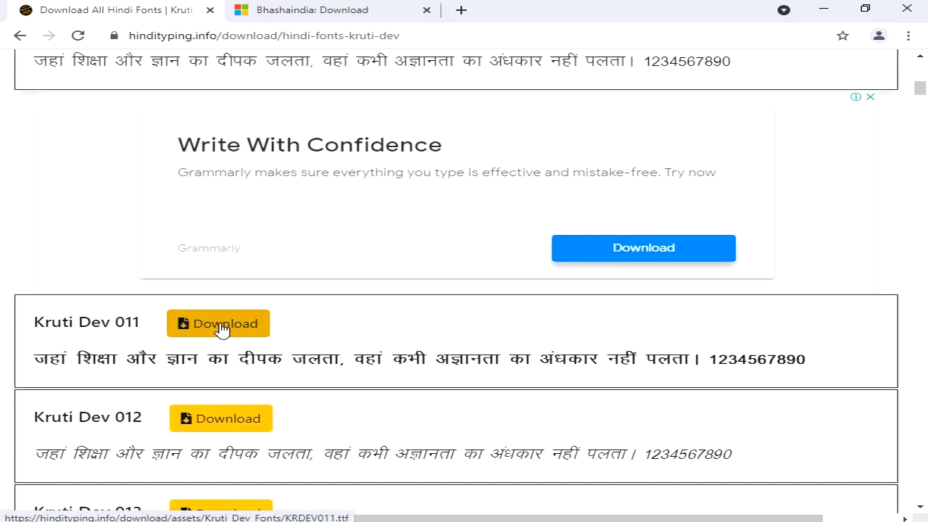
Install the KRDEV011 Kruti Dev 011 font from its folder, then minimize the folder
{"action": "left_click", "coordinate": [819, 10]}
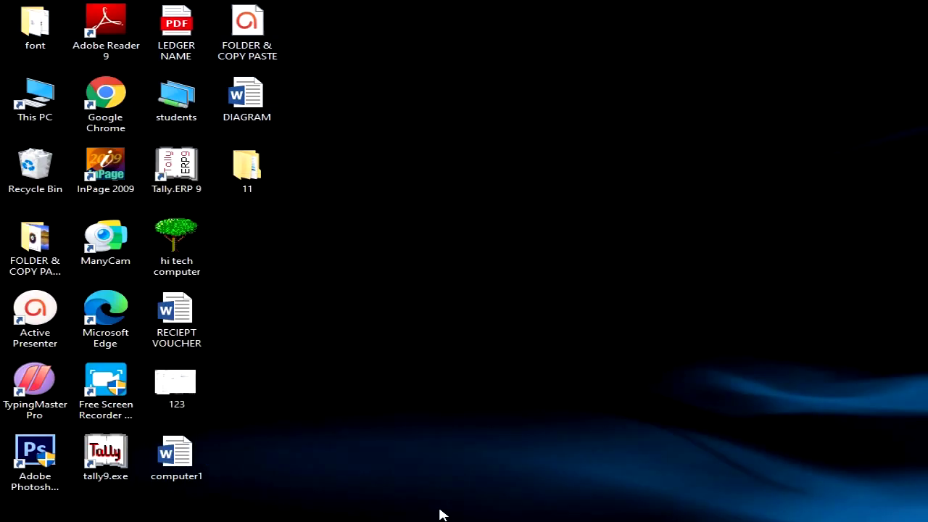
{"action": "key", "text": "alt+Tab"}
{"action": "key", "text": "Tab"}
{"action": "key", "text": "Tab"}
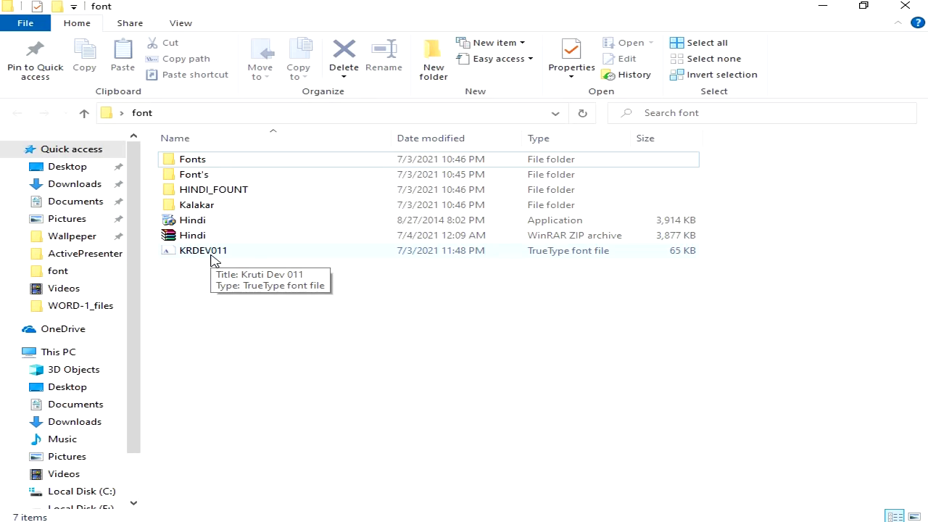
{"action": "double_click", "coordinate": [210, 254]}
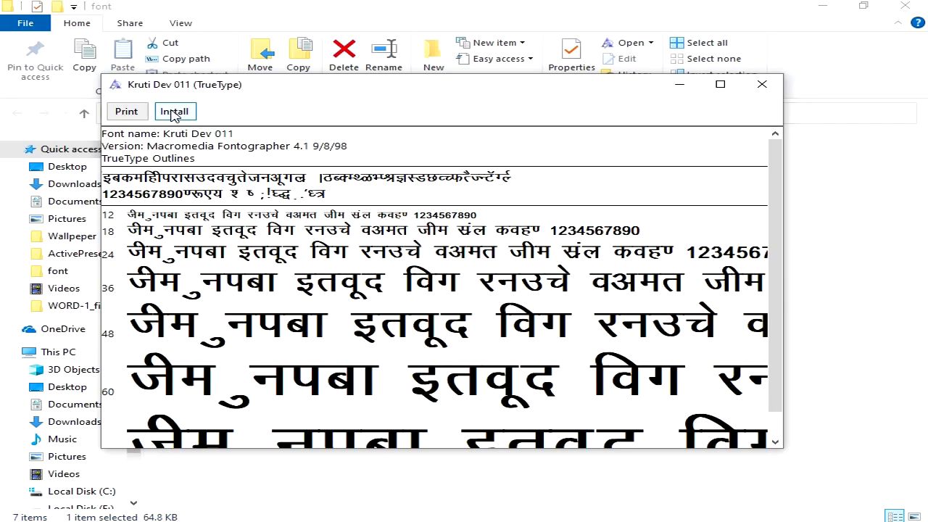
{"action": "left_click", "coordinate": [174, 113]}
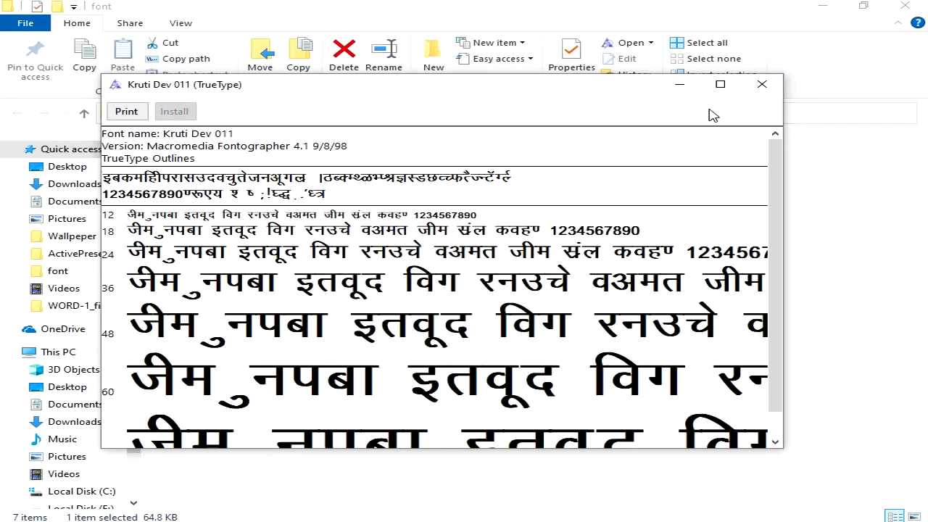
{"action": "left_click", "coordinate": [762, 85]}
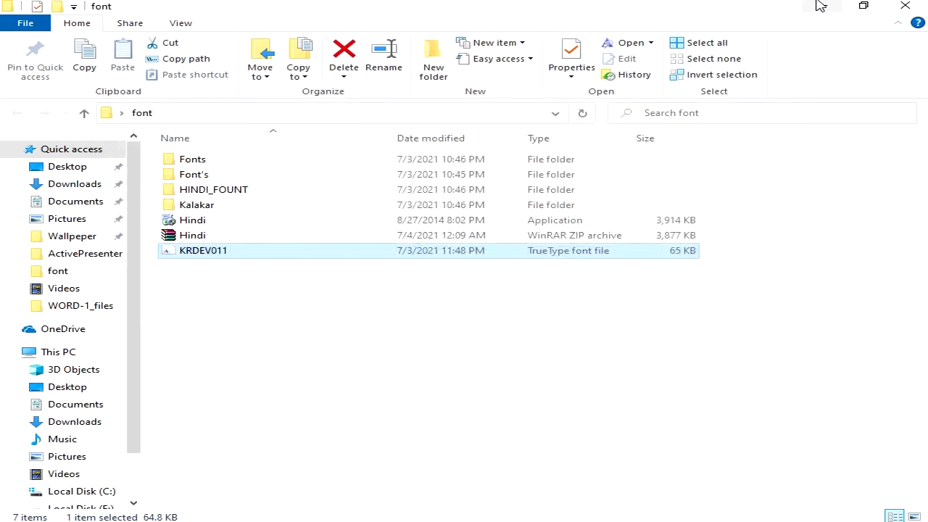
{"action": "left_click", "coordinate": [821, 7]}
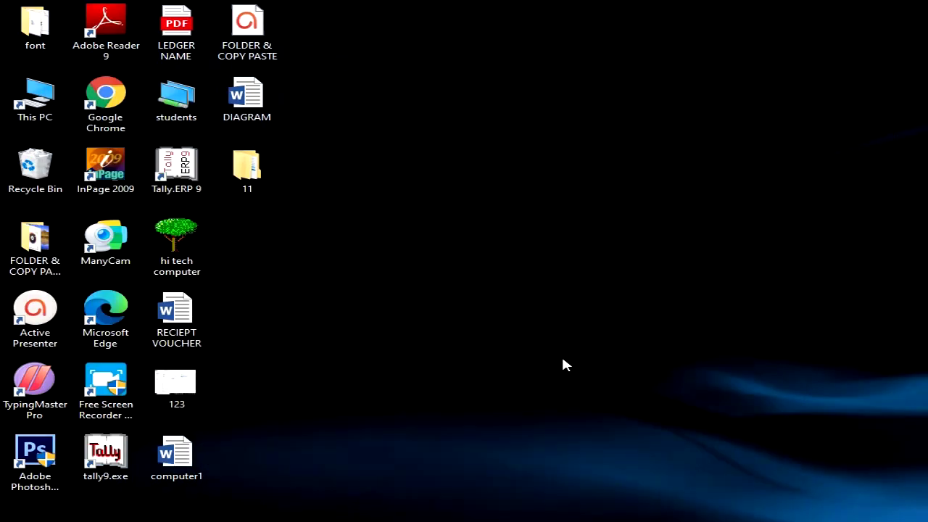
Return to Word and type, then erase, a 'ZAHID' test
{"action": "key", "text": "alt+Tab"}
{"action": "key", "text": "alt+Tab"}
{"action": "key", "text": "alt+Tab"}
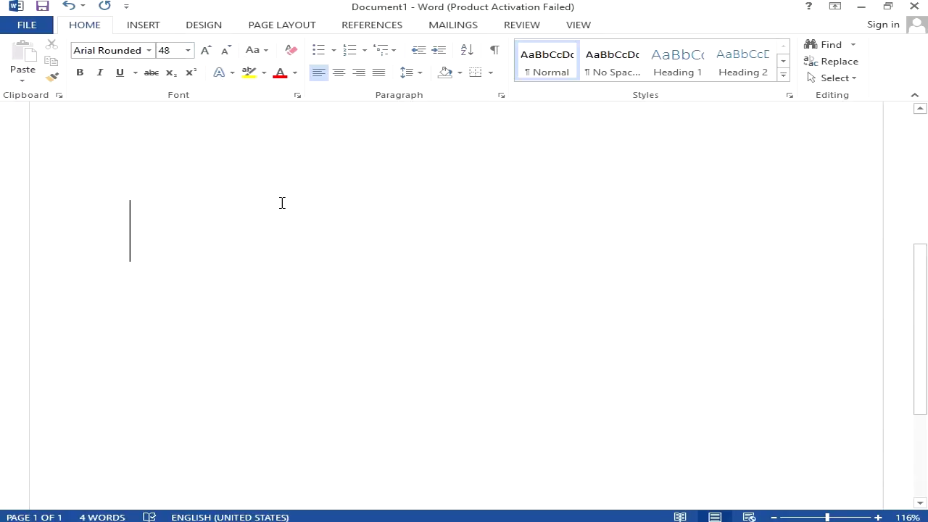
{"action": "type", "text": "ZAHID"}
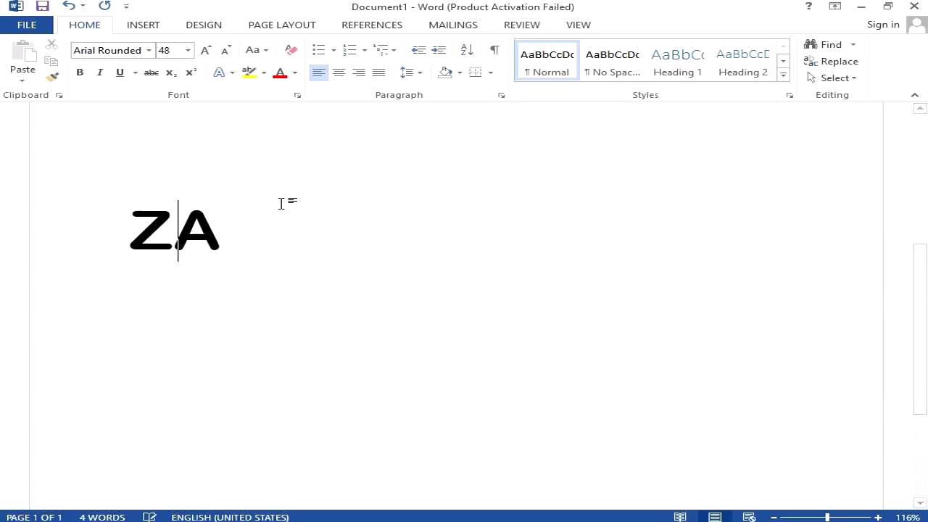
{"action": "key", "text": "BackSpace"}
{"action": "key", "text": "BackSpace"}
{"action": "key", "text": "BackSpace"}
{"action": "key", "text": "BackSpace"}
{"action": "key", "text": "BackSpace"}
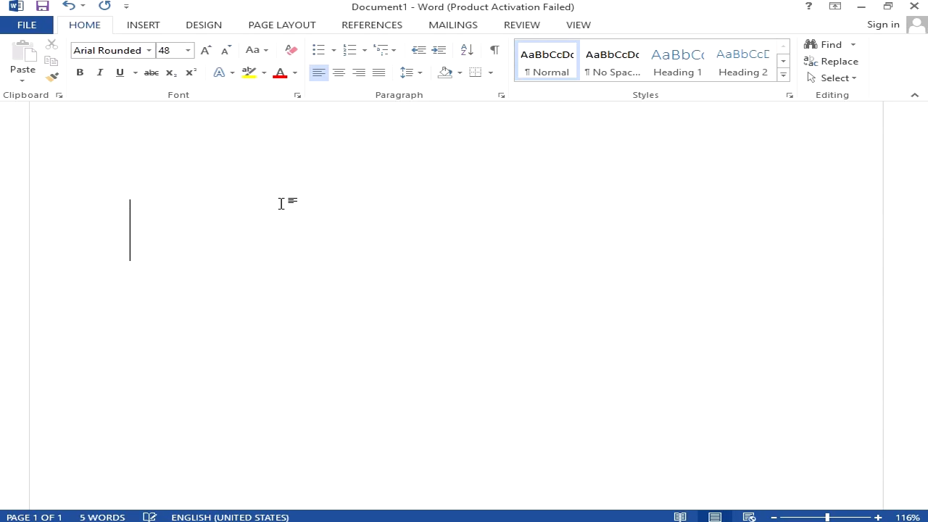
Switch to Kruti Dev 011 and test two lines of Hindi text, then erase them
{"action": "left_click", "coordinate": [149, 51]}
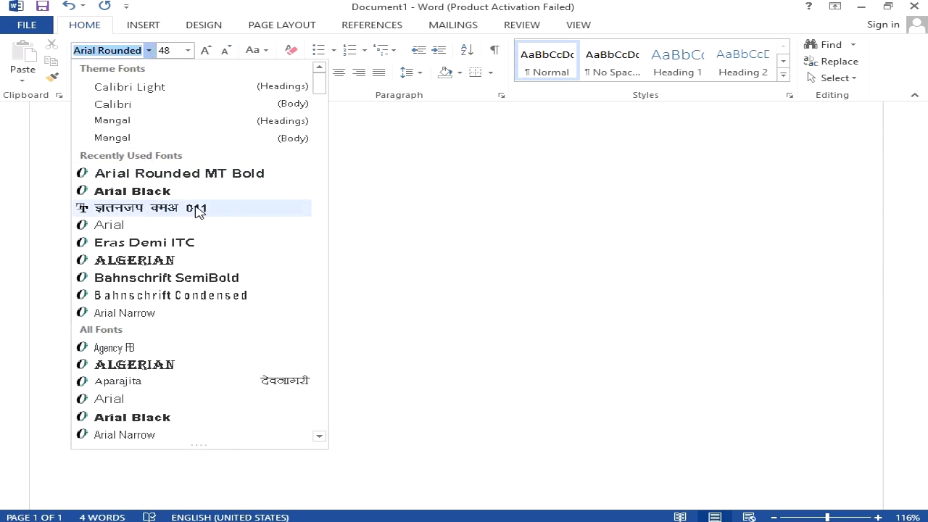
{"action": "left_click", "coordinate": [196, 210]}
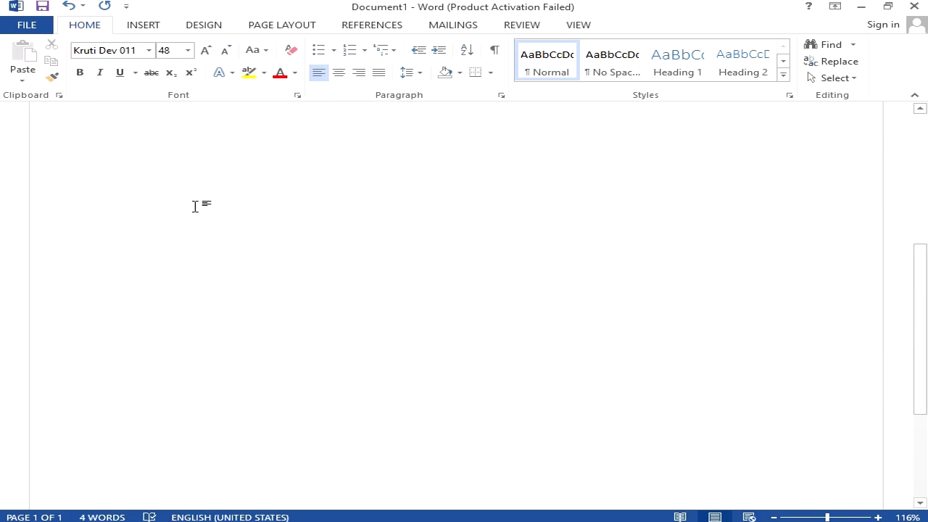
{"action": "type", "text": "CJNJ"}
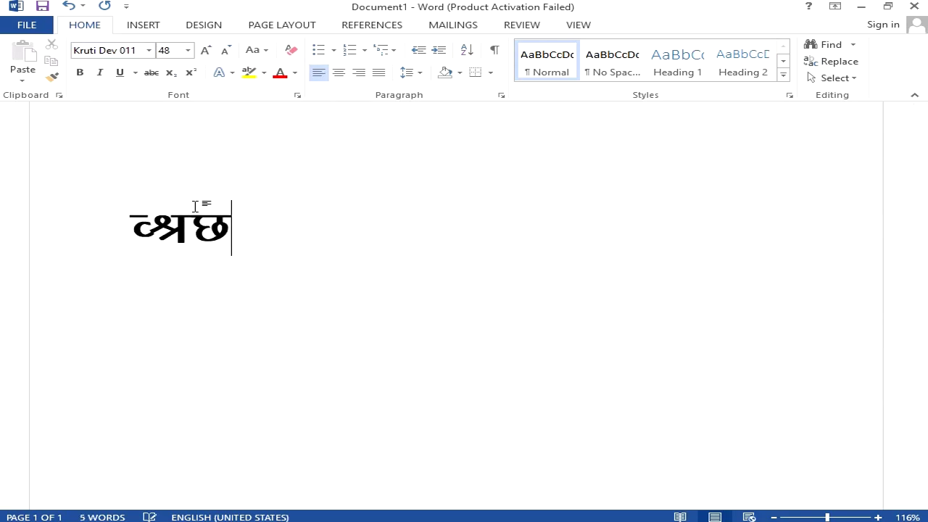
{"action": "type", "text": "jdhj"}
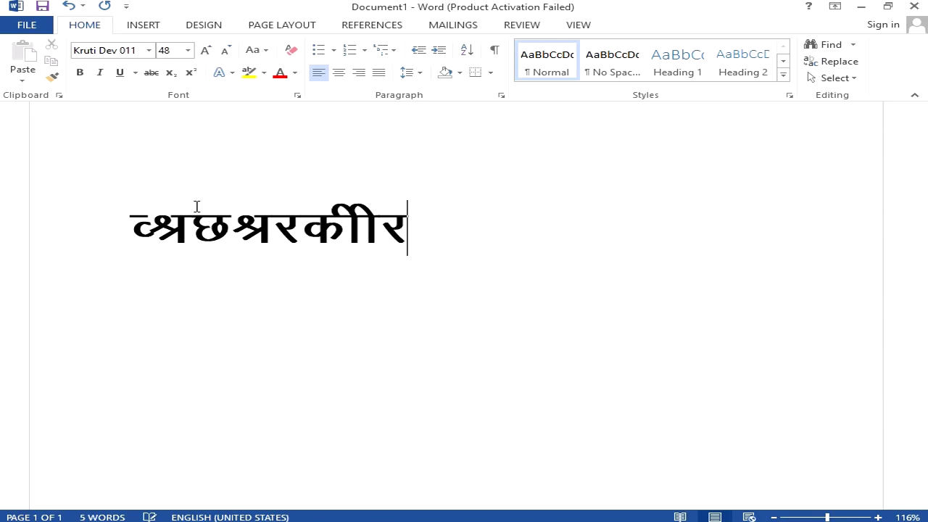
{"action": "key", "text": "Return"}
{"action": "type", "text": "jbcjkd"}
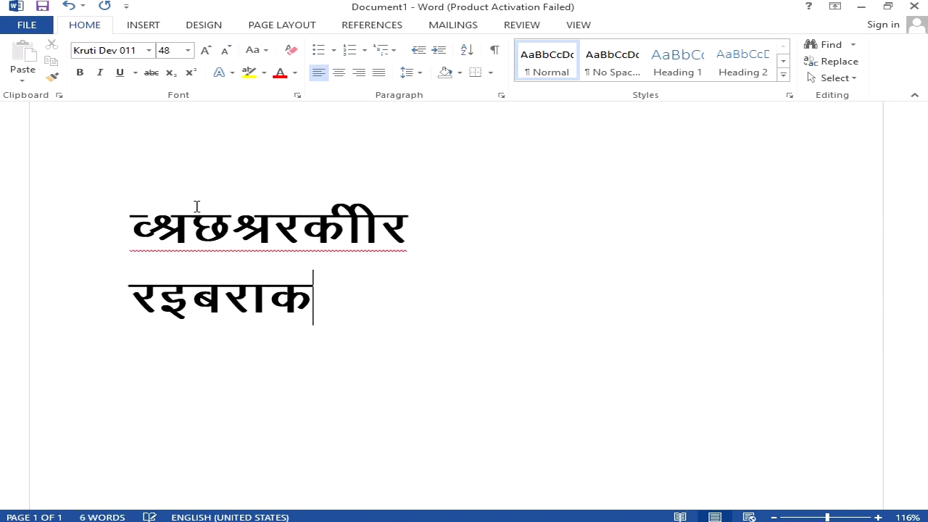
{"action": "key", "text": "BackSpace"}
{"action": "key", "text": "BackSpace"}
{"action": "key", "text": "BackSpace"}
{"action": "key", "text": "BackSpace"}
{"action": "key", "text": "BackSpace"}
{"action": "key", "text": "BackSpace"}
{"action": "key", "text": "BackSpace"}
{"action": "key", "text": "BackSpace"}
{"action": "key", "text": "BackSpace"}
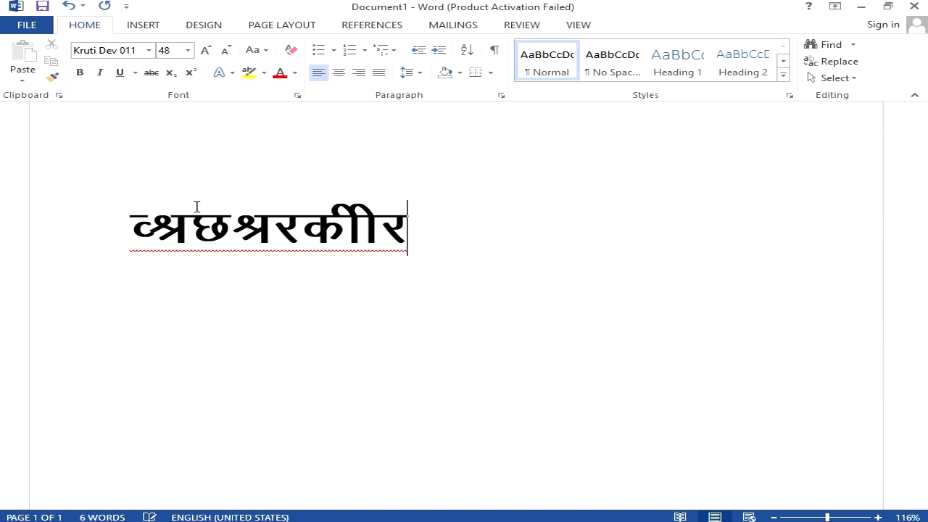
{"action": "key", "text": "BackSpace"}
{"action": "key", "text": "BackSpace"}
{"action": "key", "text": "BackSpace"}
{"action": "key", "text": "BackSpace"}
{"action": "key", "text": "BackSpace"}
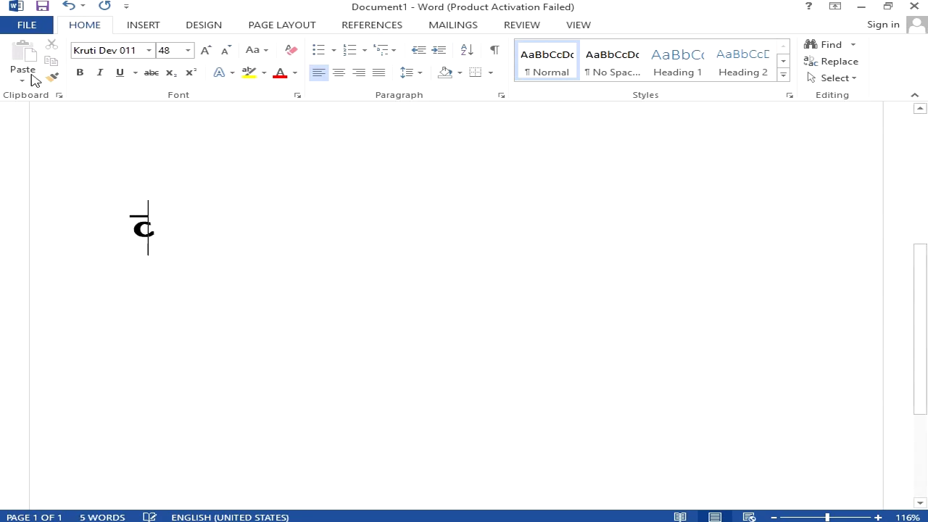
Delete the last test character and restore the font to Arial Rounded MT Bold
{"action": "left_click", "coordinate": [148, 50]}
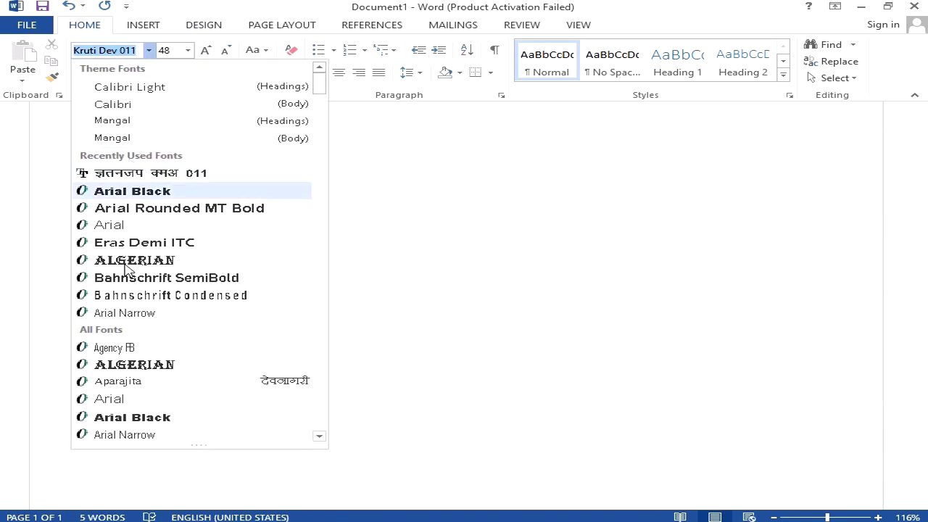
{"action": "left_click", "coordinate": [151, 210]}
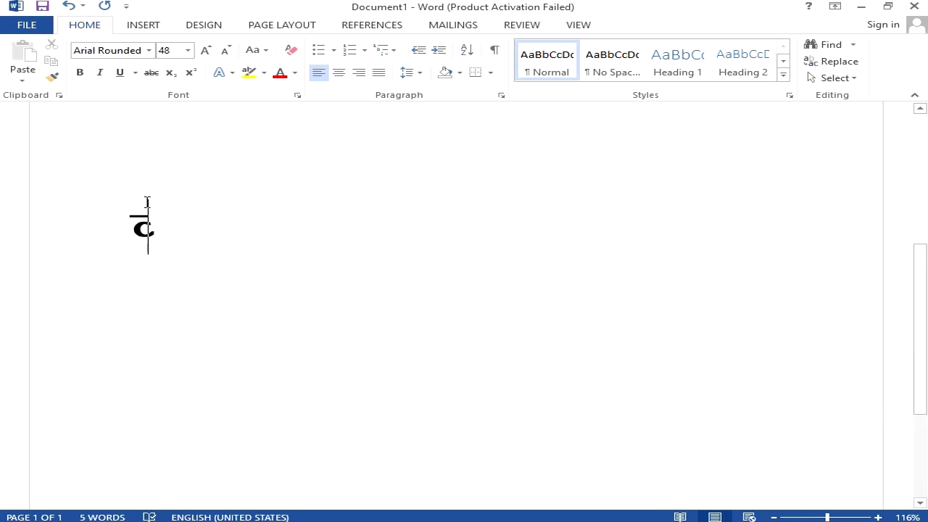
{"action": "key", "text": "BackSpace"}
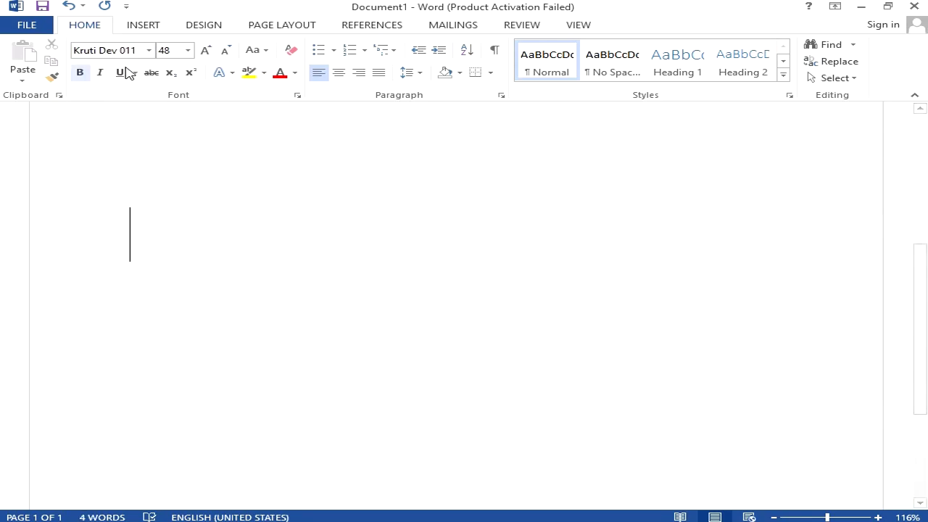
{"action": "left_click", "coordinate": [148, 50]}
{"action": "left_click", "coordinate": [145, 174]}
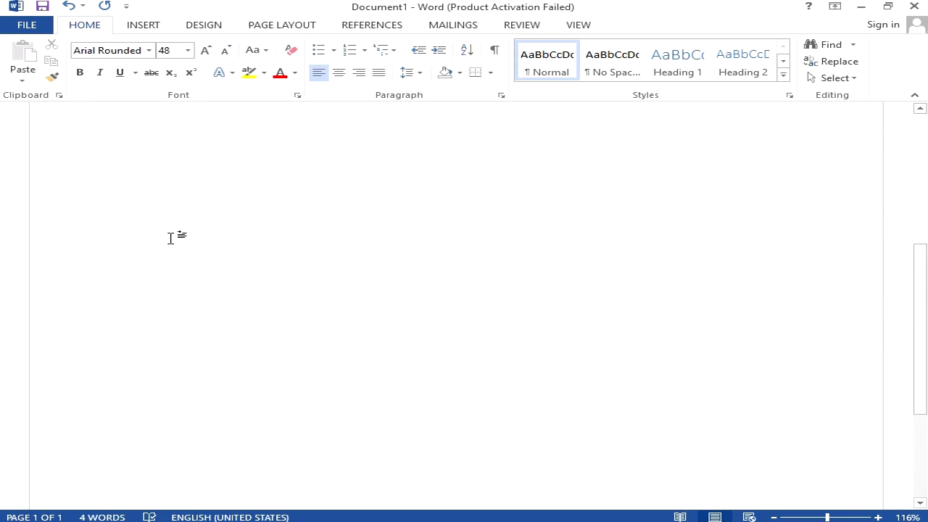
Type the 'hi-tech' heading and set the empty line below it to Kruti Dev 011
{"action": "type", "text": "hi-"}
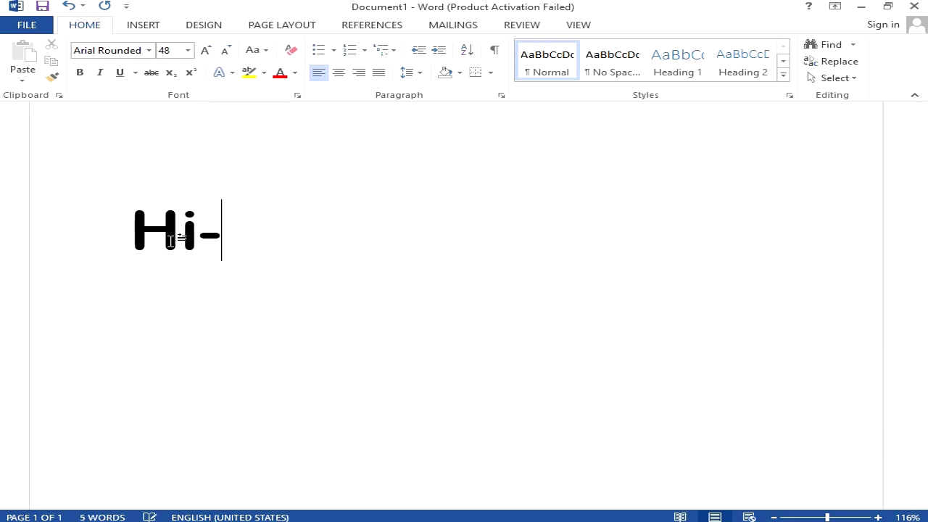
{"action": "type", "text": "tech"}
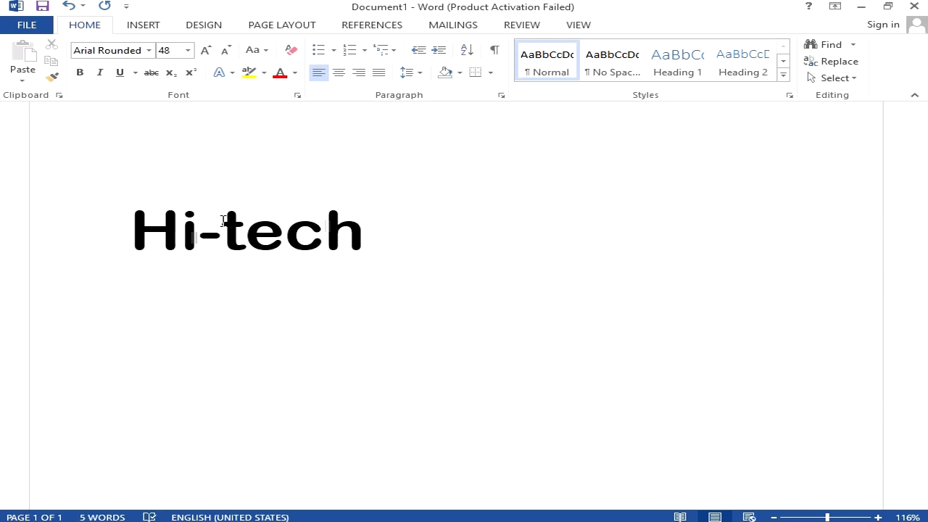
{"action": "key", "text": "Return"}
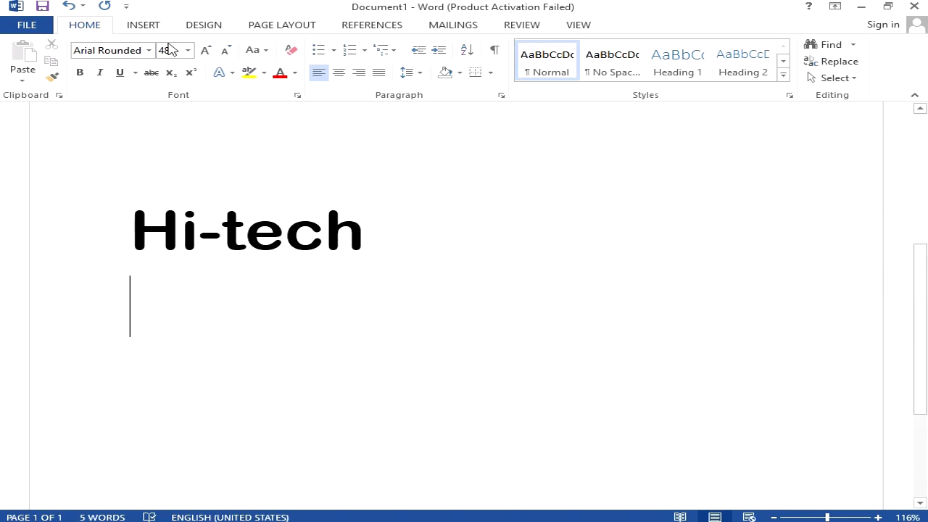
{"action": "left_click", "coordinate": [148, 52]}
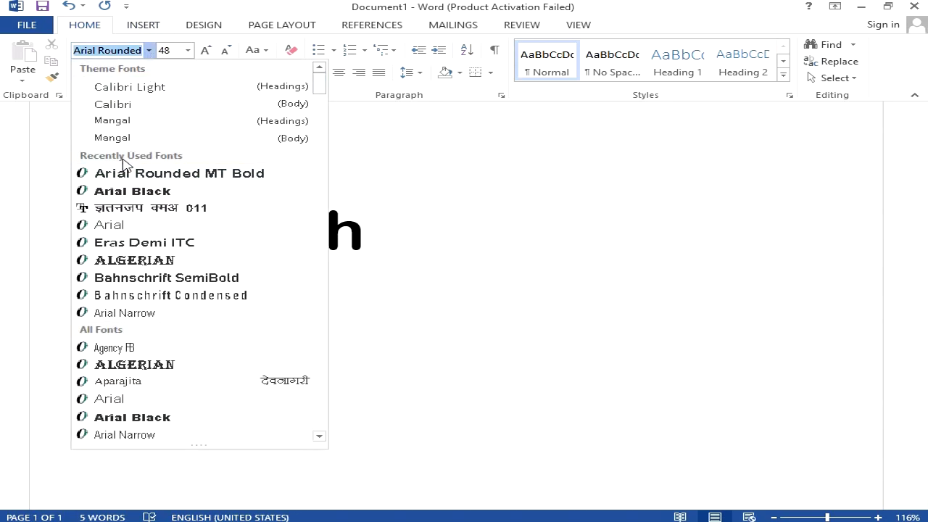
{"action": "left_click", "coordinate": [130, 209]}
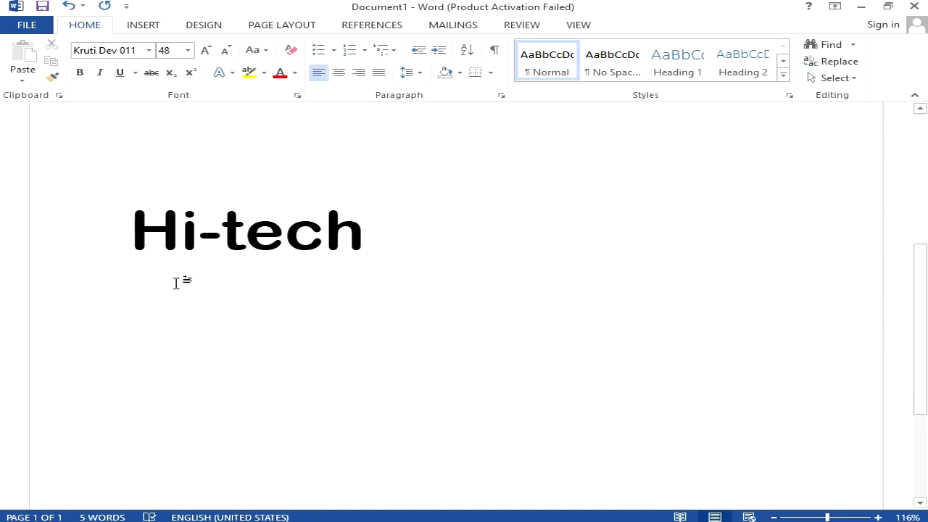
{"action": "type", "text": "kjhd"}
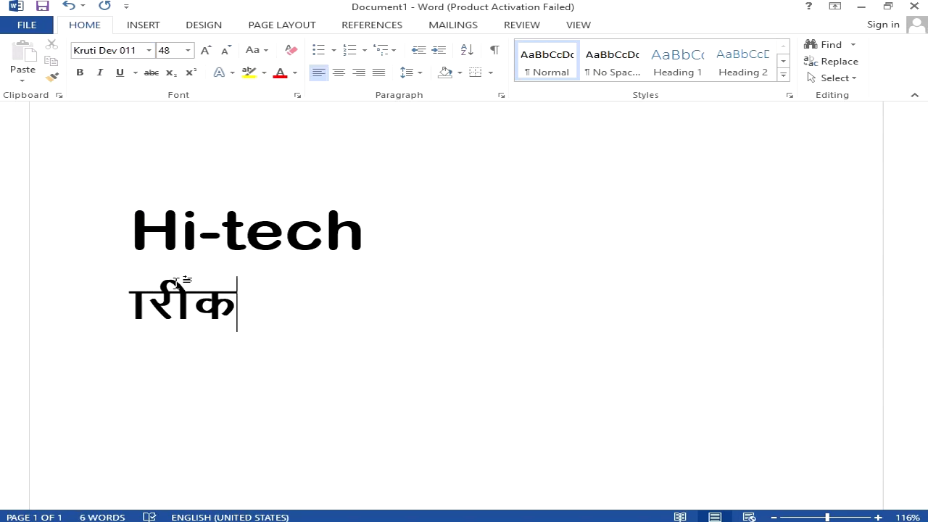
{"action": "key", "text": "BackSpace"}
{"action": "key", "text": "BackSpace"}
{"action": "key", "text": "BackSpace"}
{"action": "key", "text": "BackSpace"}
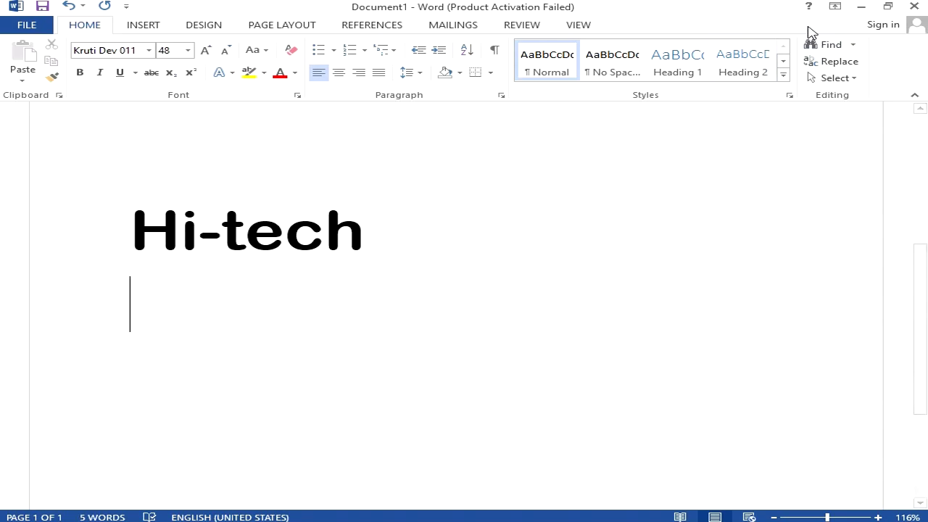
Minimize Word and refresh the desktop twice
{"action": "left_click", "coordinate": [860, 8]}
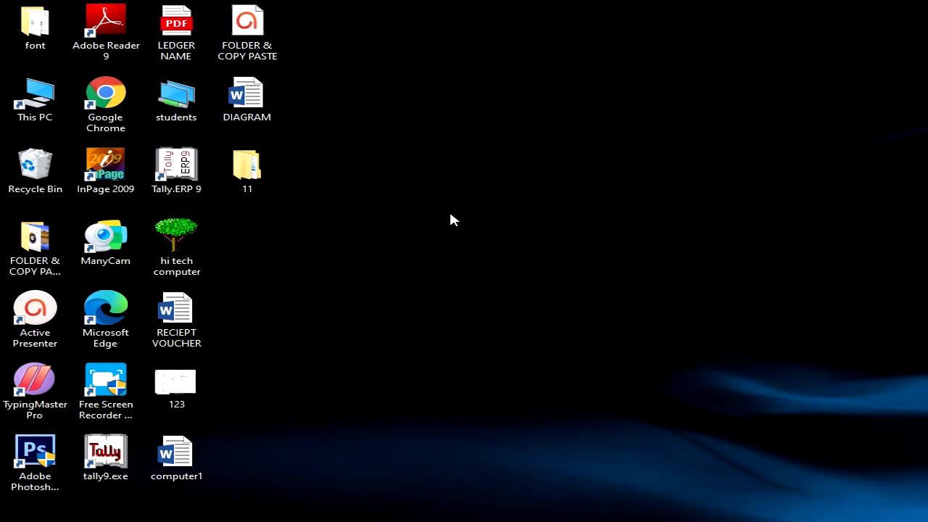
{"action": "right_click", "coordinate": [458, 85]}
{"action": "left_click", "coordinate": [500, 126]}
{"action": "right_click", "coordinate": [379, 80]}
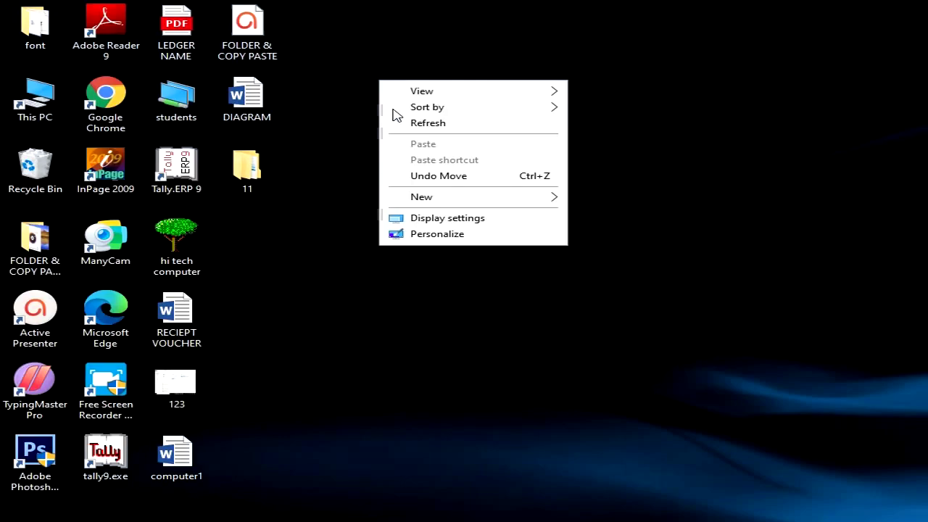
{"action": "left_click", "coordinate": [417, 122]}
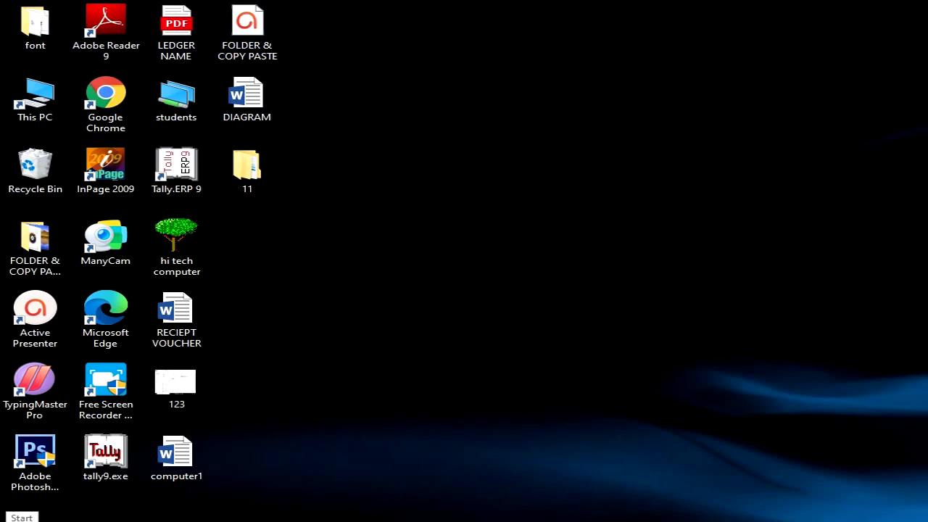
Launch the Windows Settings app from the Start menu
{"action": "left_click", "coordinate": [17, 519]}
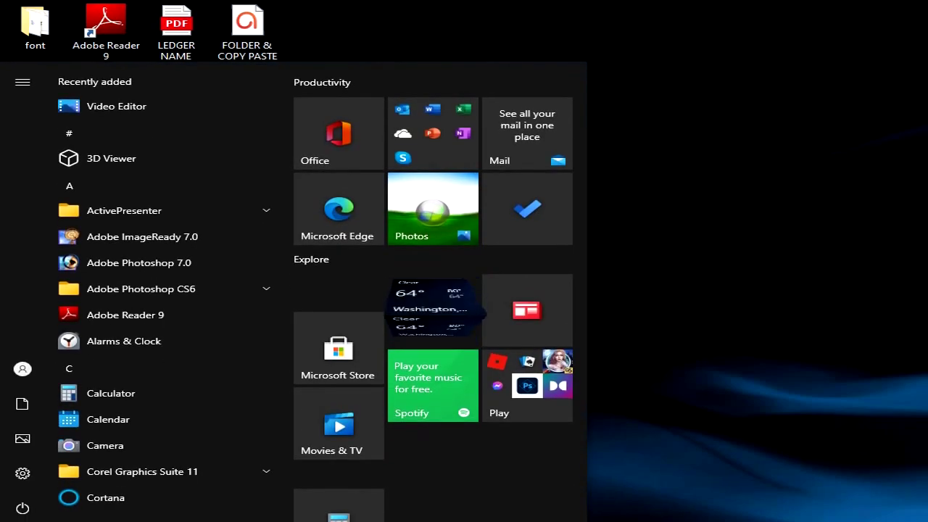
{"action": "mouse_move", "coordinate": [27, 481]}
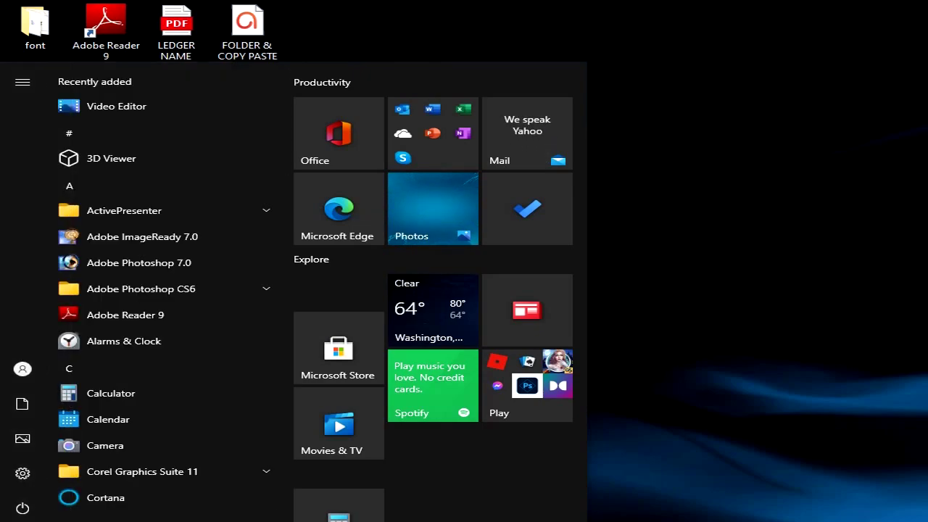
{"action": "left_click", "coordinate": [21, 475]}
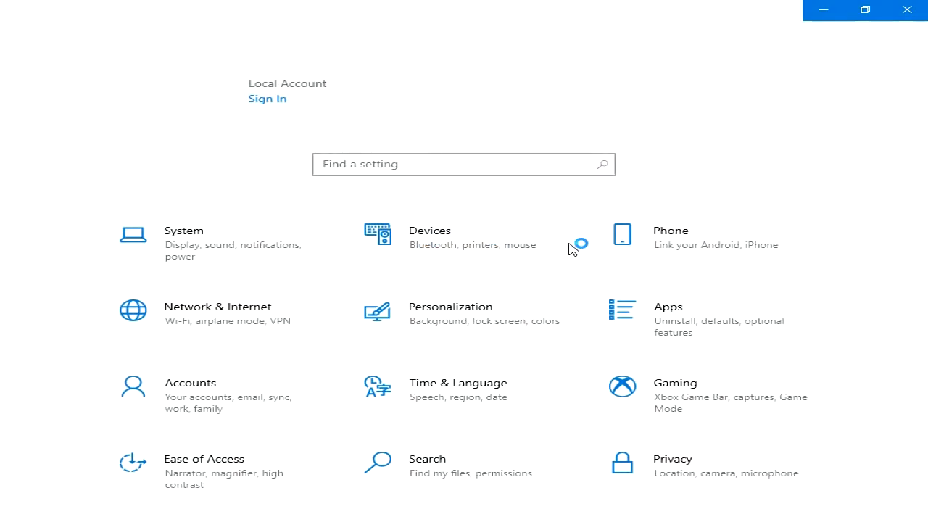
Go to Time & Language > Language, search 'hin' to confirm Hindi is installed, then cancel
{"action": "left_click", "coordinate": [423, 392]}
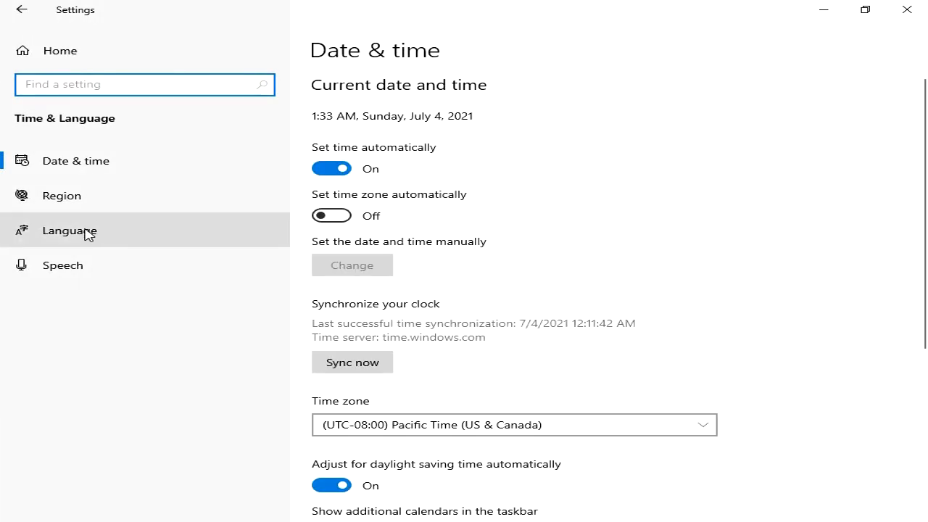
{"action": "left_click", "coordinate": [52, 245]}
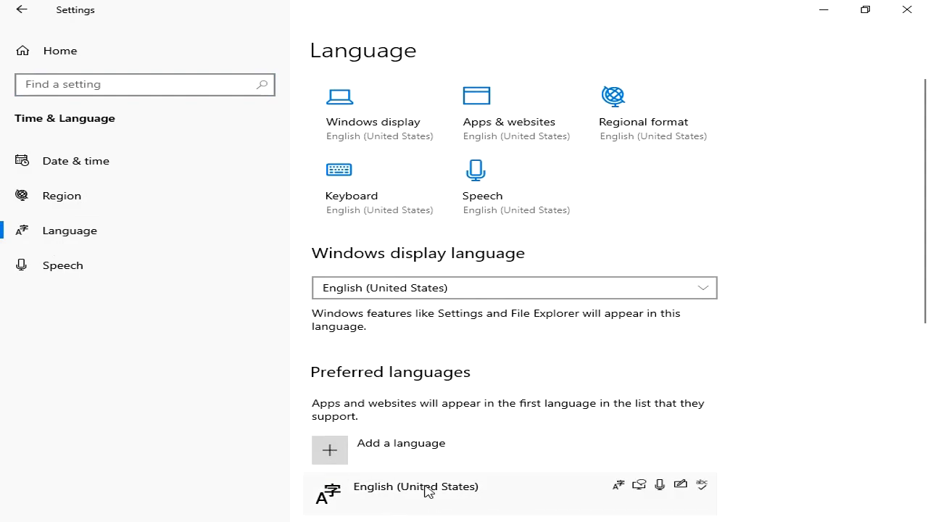
{"action": "left_click", "coordinate": [319, 450]}
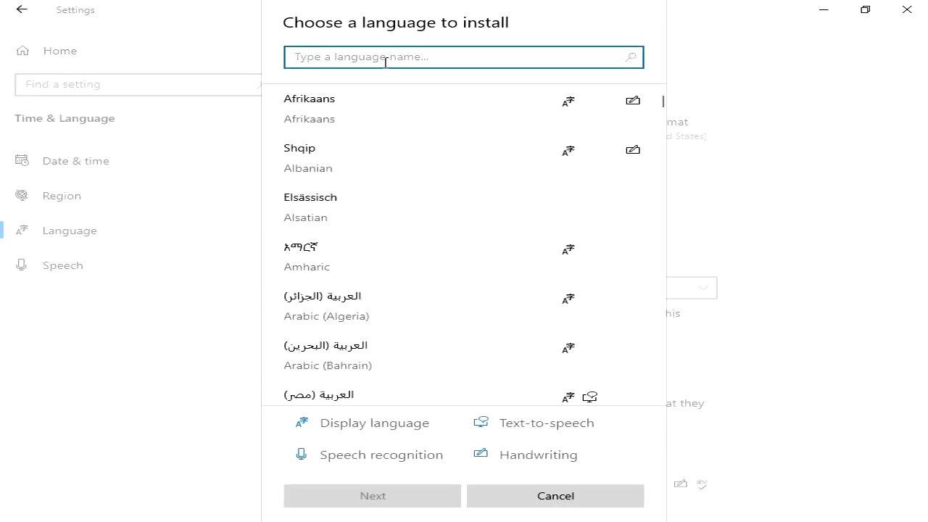
{"action": "type", "text": "hindi"}
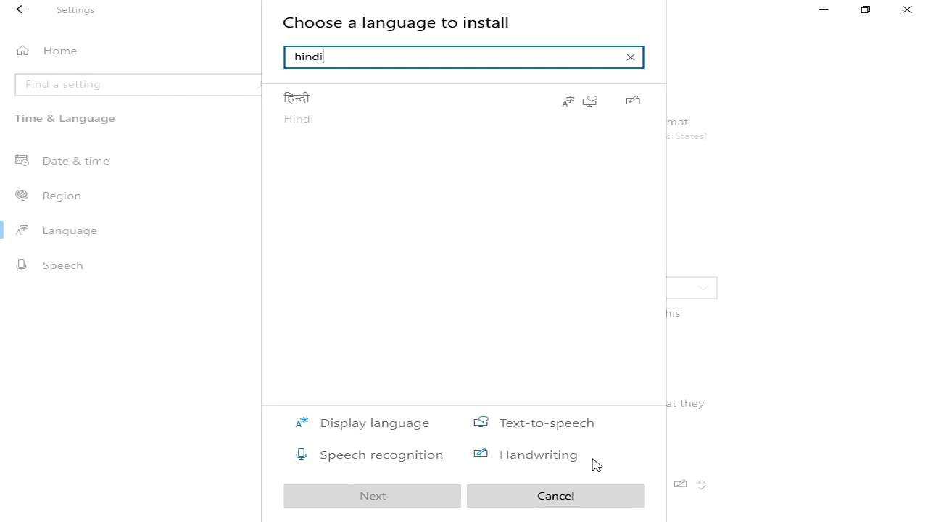
{"action": "left_click", "coordinate": [564, 498]}
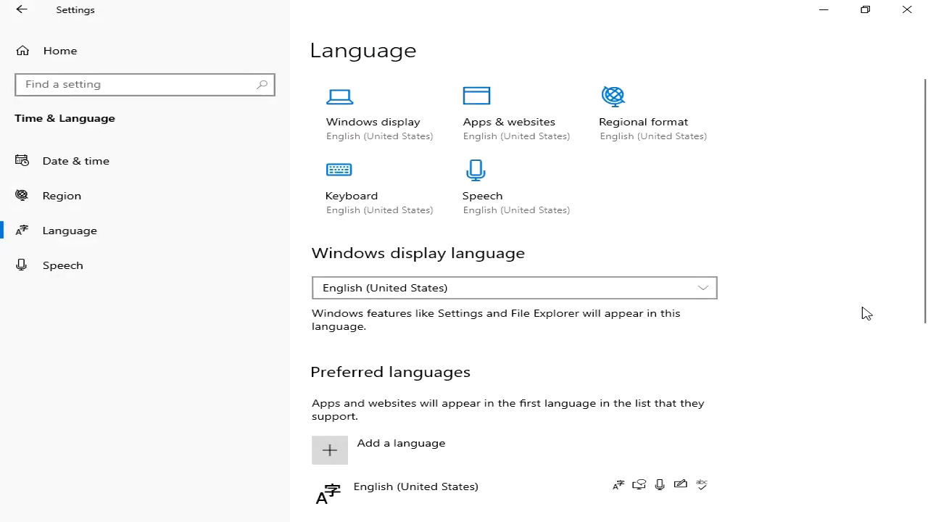
Inspect Hindi's language options and its available keyboards, then close Settings
{"action": "scroll", "coordinate": [864, 313], "scroll_direction": "down", "scroll_amount": 3}
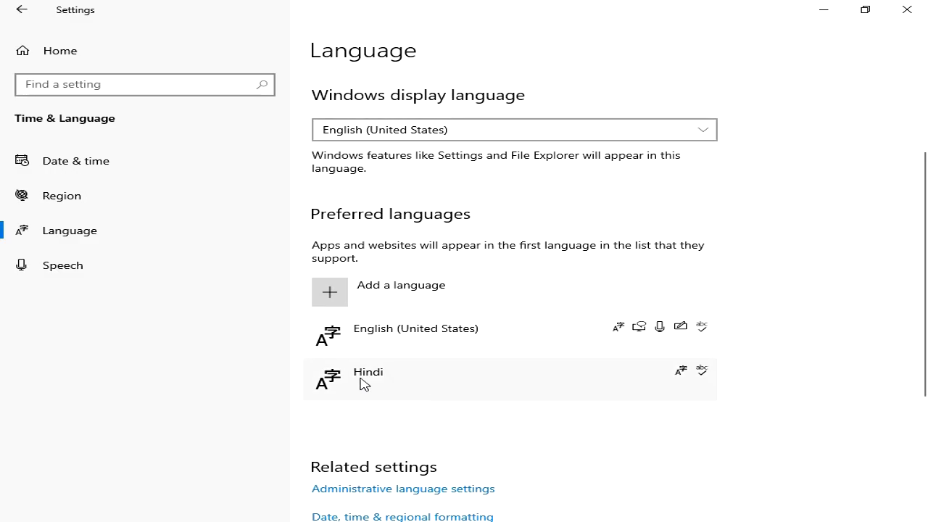
{"action": "left_click", "coordinate": [363, 384]}
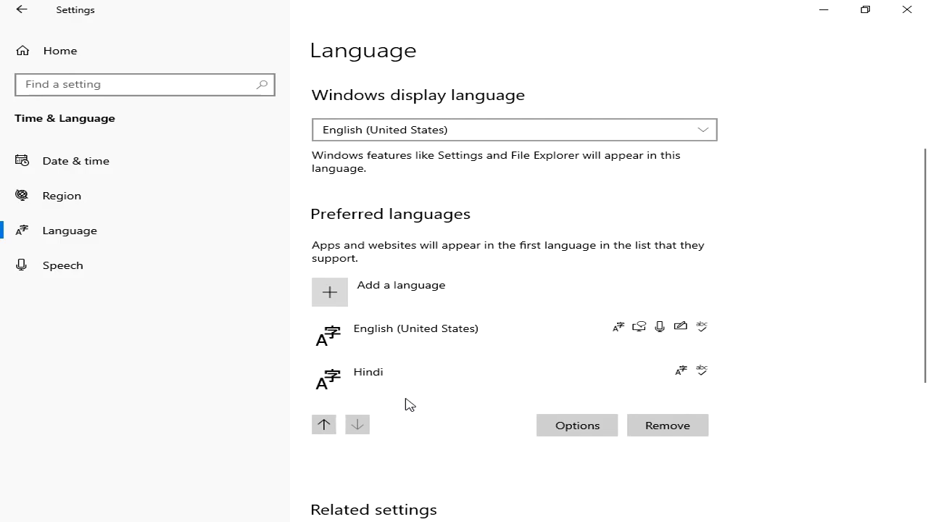
{"action": "left_click", "coordinate": [579, 428]}
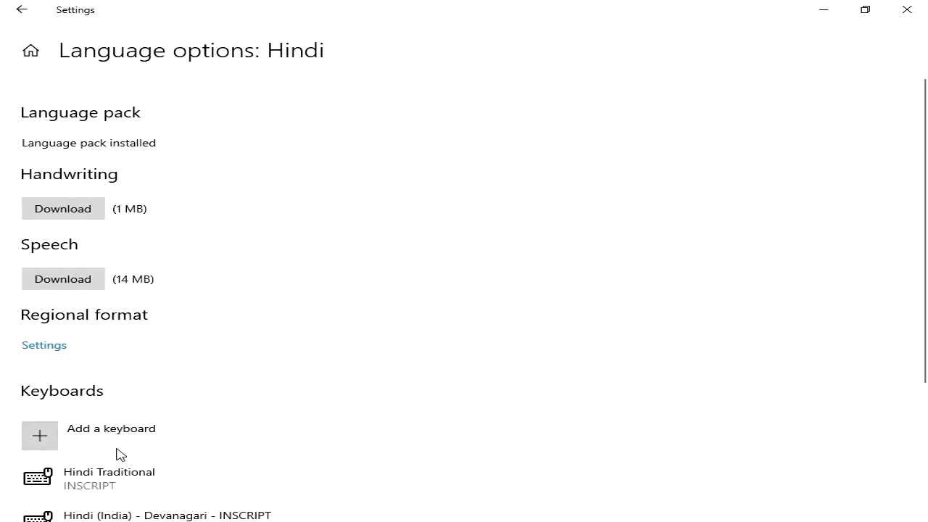
{"action": "left_click", "coordinate": [40, 434]}
{"action": "left_click", "coordinate": [906, 10]}
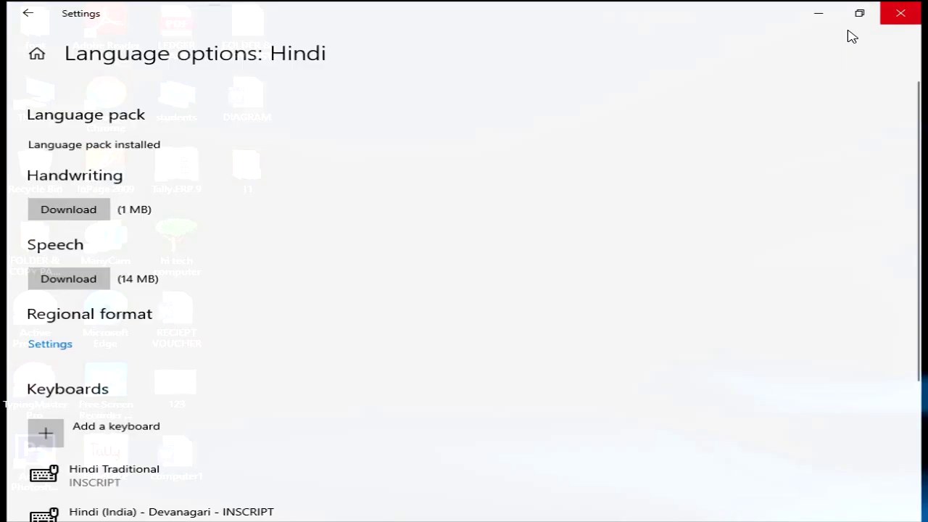
Return to Word and make Hindi Devanagari INSCRIPT the input method
{"action": "key", "text": "alt+Tab"}
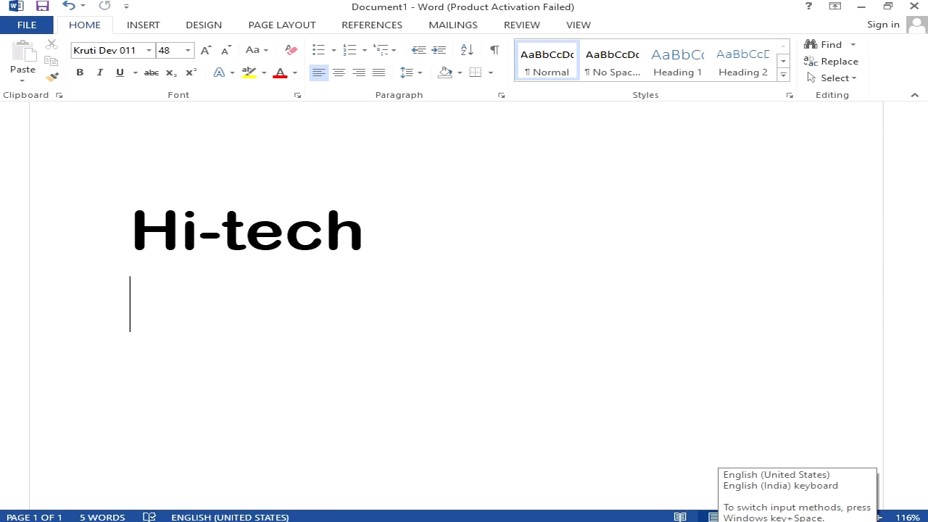
{"action": "key", "text": "super+space"}
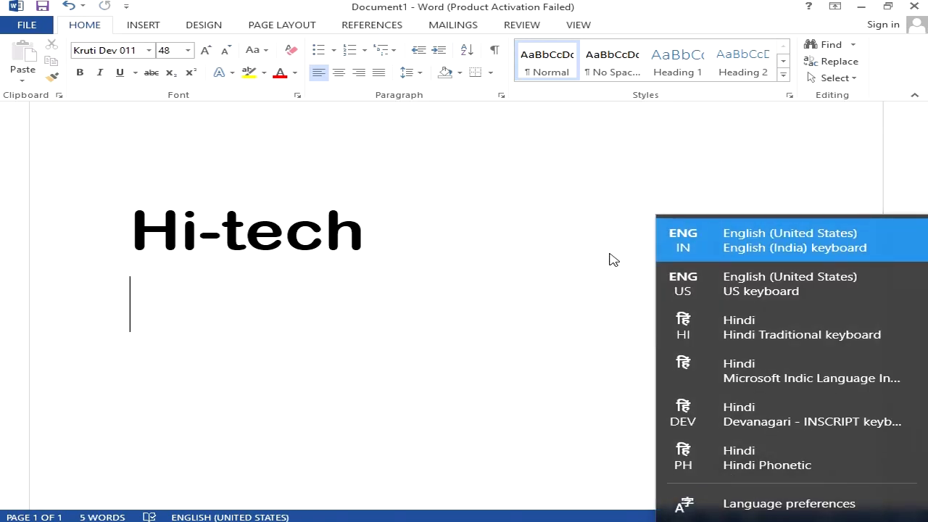
{"action": "left_click", "coordinate": [704, 408]}
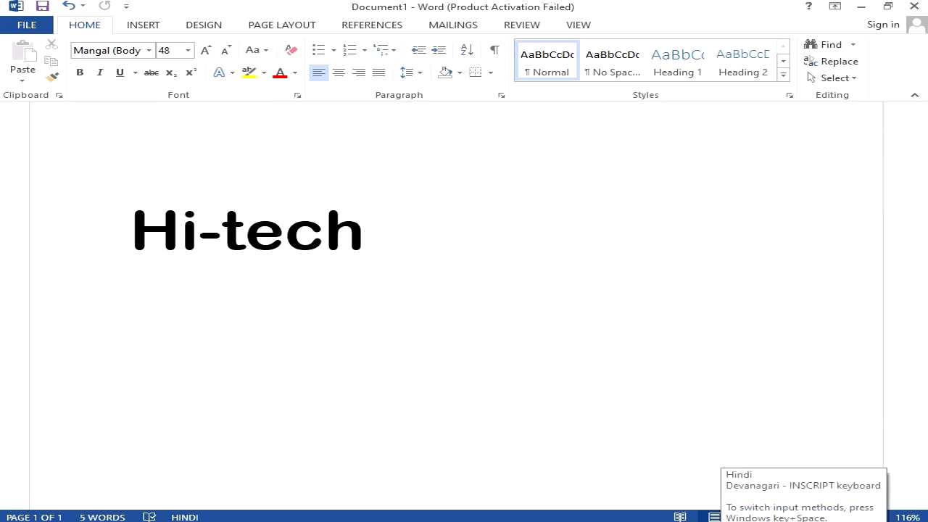
{"action": "left_click", "coordinate": [736, 521]}
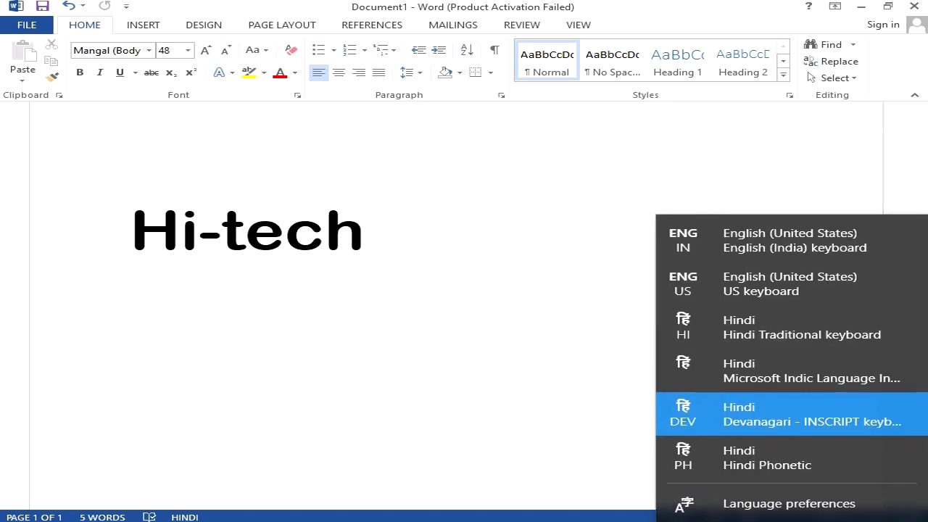
{"action": "left_click", "coordinate": [737, 421]}
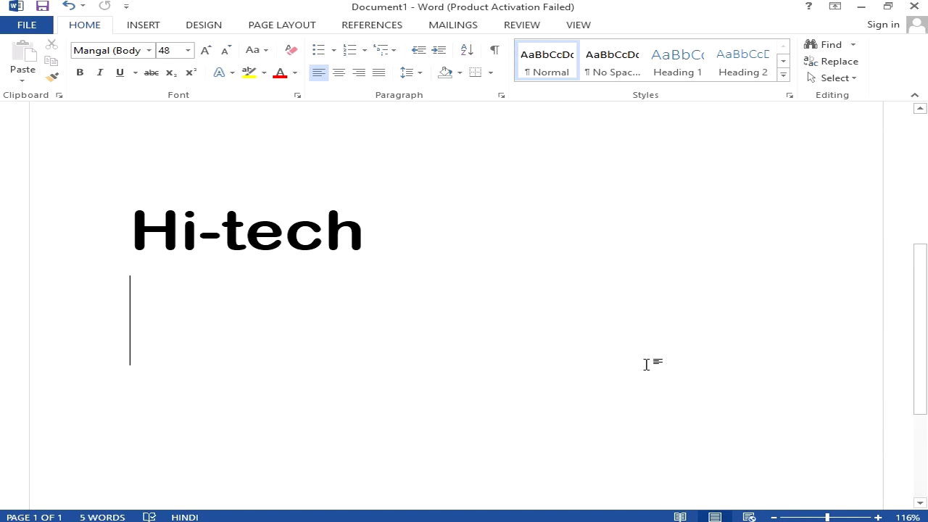
Type two Devanagari test words on separate lines, then erase them
{"action": "type", "text": "कत्गूव"}
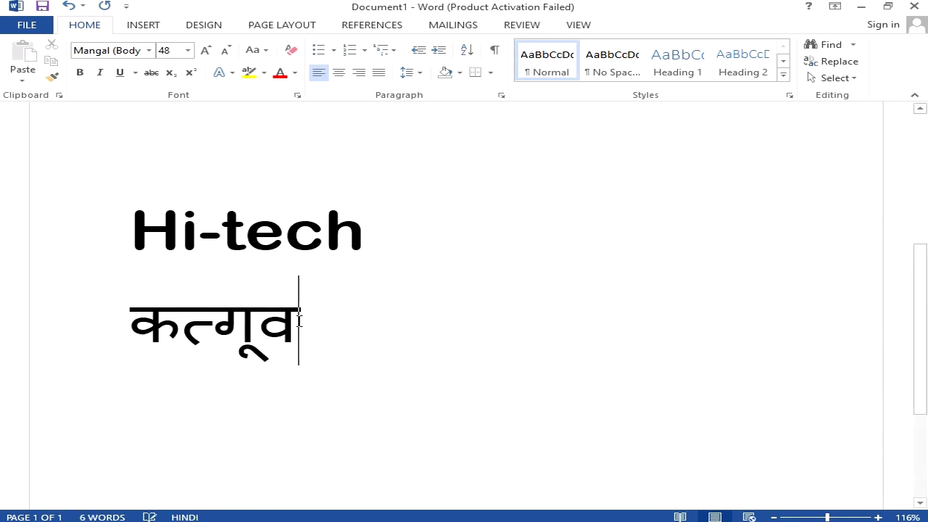
{"action": "key", "text": "Return"}
{"action": "type", "text": "रक्क"}
{"action": "type", "text": "गु"}
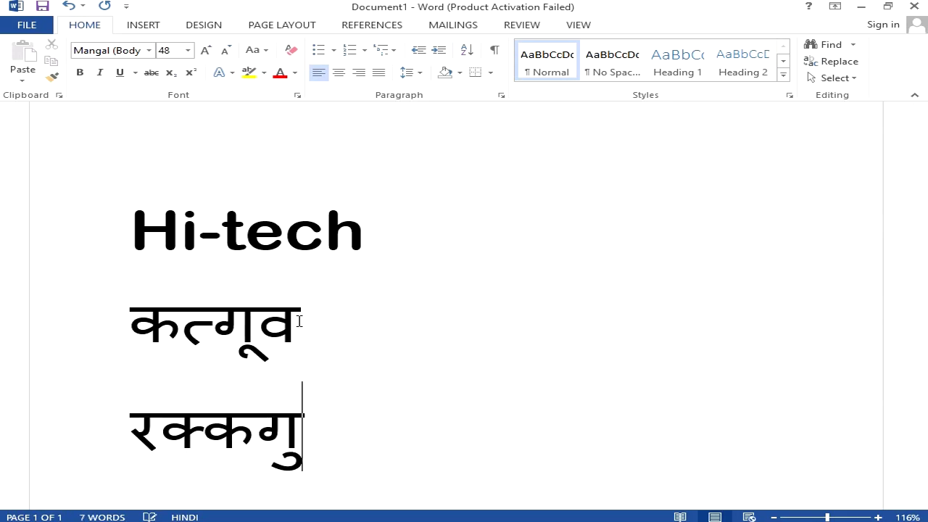
{"action": "key", "text": "BackSpace"}
{"action": "key", "text": "BackSpace"}
{"action": "key", "text": "BackSpace"}
{"action": "key", "text": "BackSpace"}
{"action": "key", "text": "BackSpace"}
{"action": "key", "text": "BackSpace"}
{"action": "key", "text": "BackSpace"}
{"action": "key", "text": "BackSpace"}
{"action": "key", "text": "BackSpace"}
{"action": "key", "text": "BackSpace"}
{"action": "key", "text": "BackSpace"}
{"action": "key", "text": "BackSpace"}
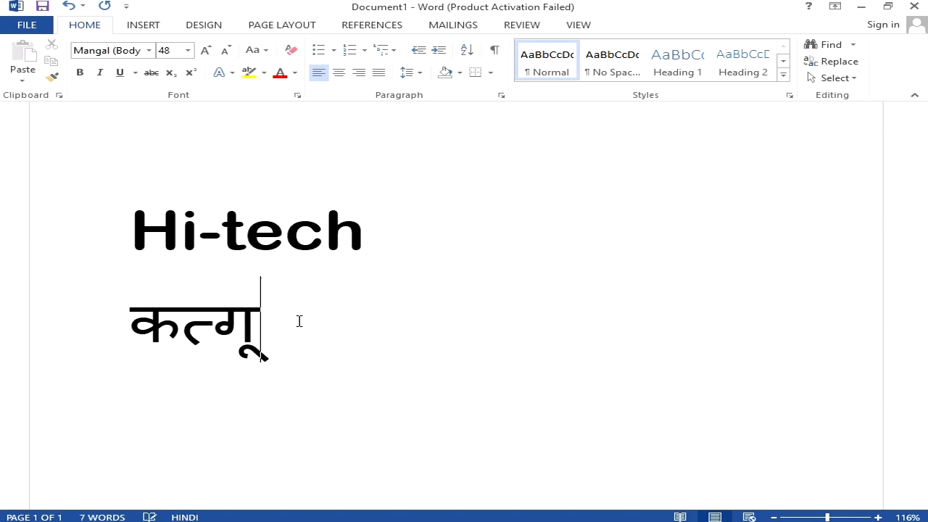
{"action": "key", "text": "BackSpace"}
{"action": "key", "text": "BackSpace"}
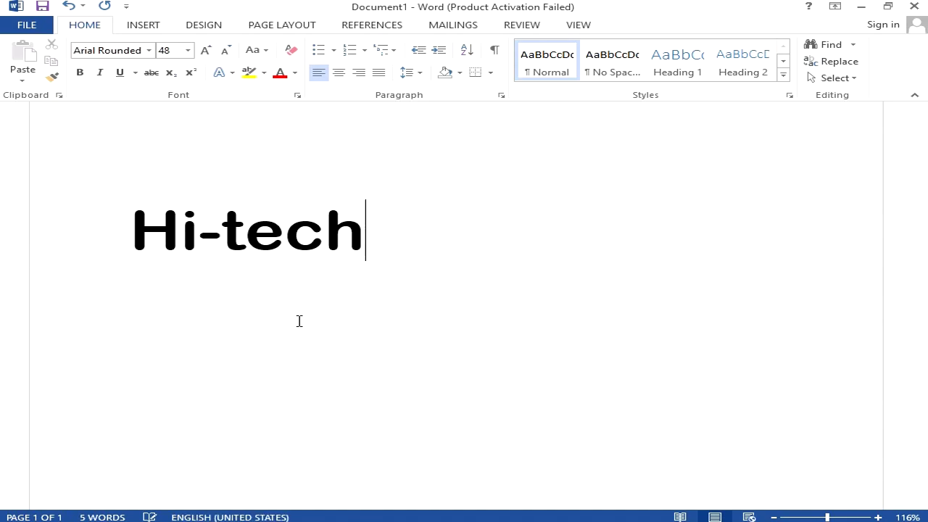
Start a new empty line below the Hi-tech heading with Hindi as the input language
{"action": "key", "text": "alt+shift"}
{"action": "key", "text": "Return"}
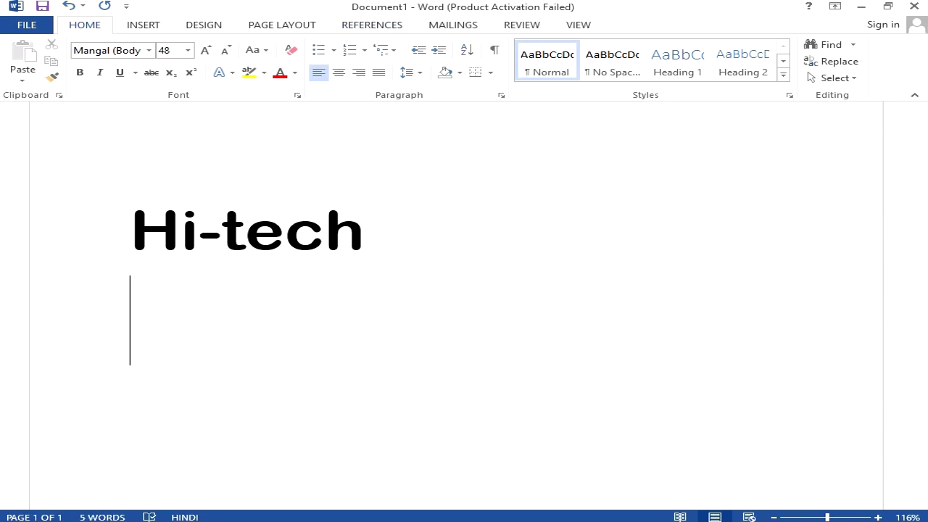
Open Microsoft's Bhashaindia Indic Language Input Tool download page in Chrome, then minimize Chrome
{"action": "key", "text": "alt+Tab"}
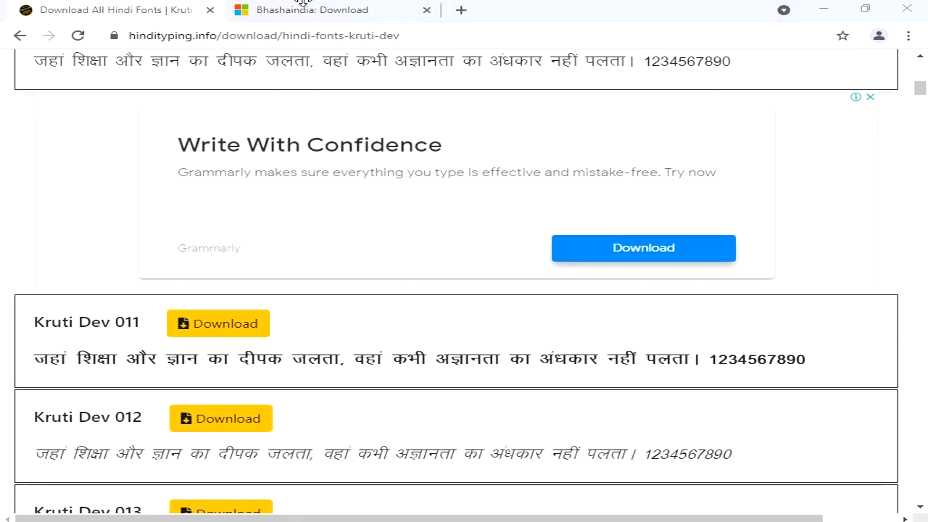
{"action": "left_click", "coordinate": [303, 6]}
{"action": "left_click", "coordinate": [20, 36]}
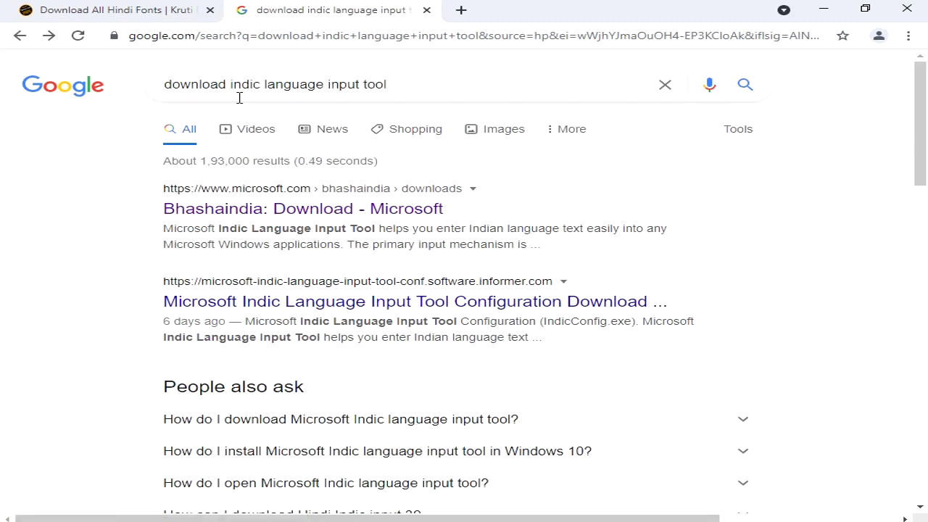
{"action": "left_click", "coordinate": [411, 85]}
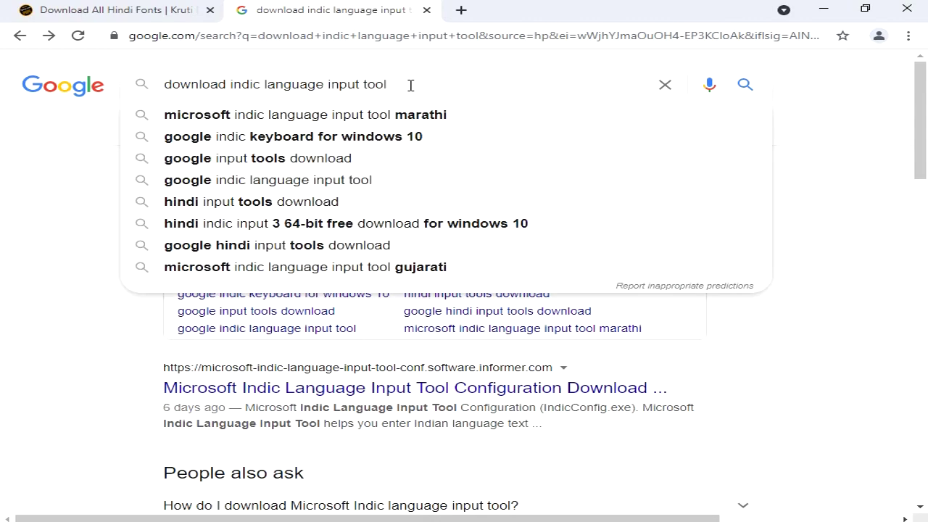
{"action": "left_click", "coordinate": [84, 183]}
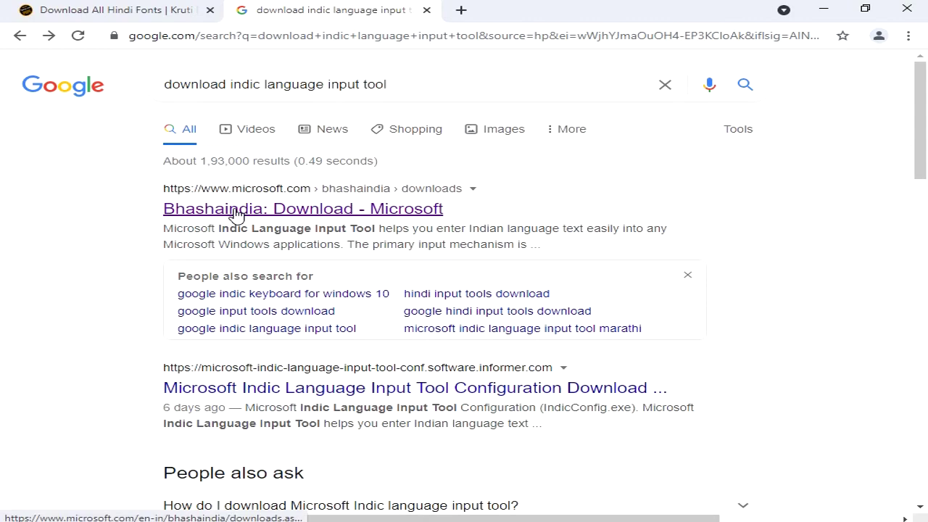
{"action": "left_click", "coordinate": [227, 215]}
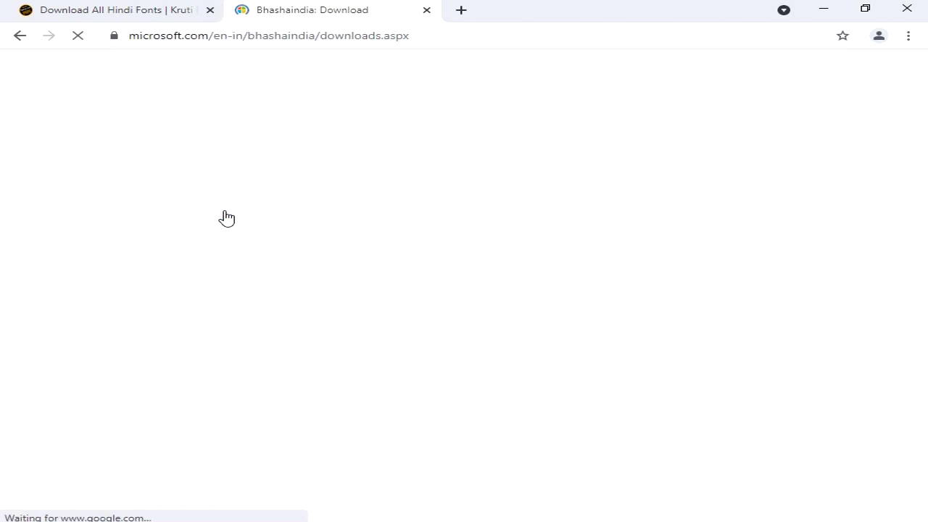
{"action": "scroll", "coordinate": [217, 313], "scroll_direction": "down", "scroll_amount": 1}
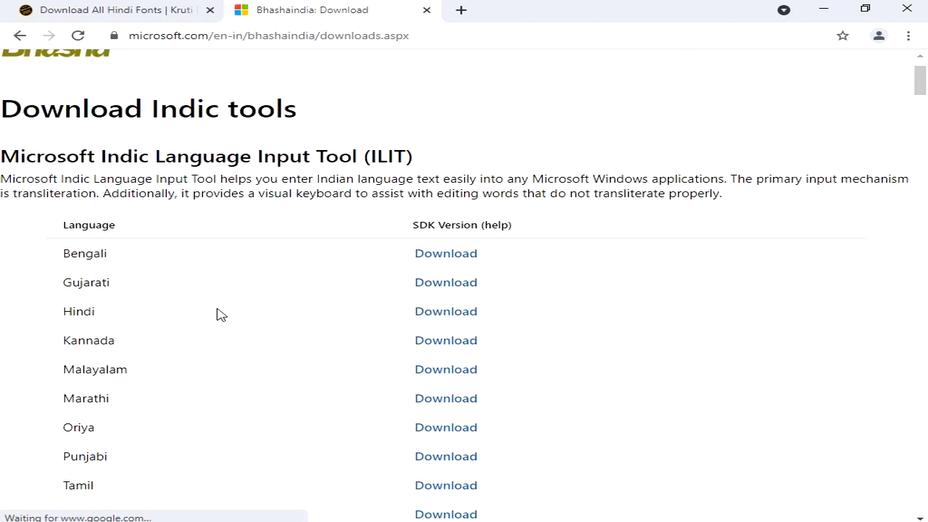
{"action": "scroll", "coordinate": [186, 292], "scroll_direction": "up", "scroll_amount": 1}
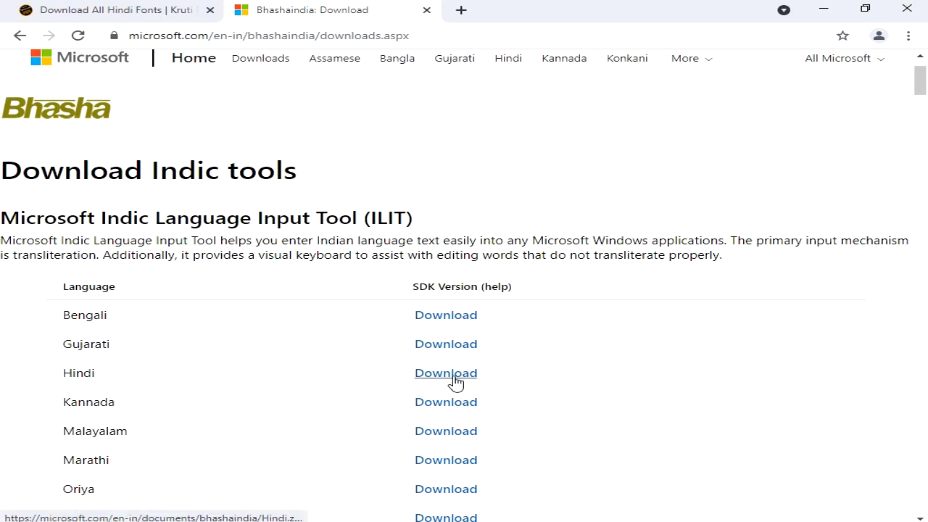
{"action": "left_click", "coordinate": [825, 12]}
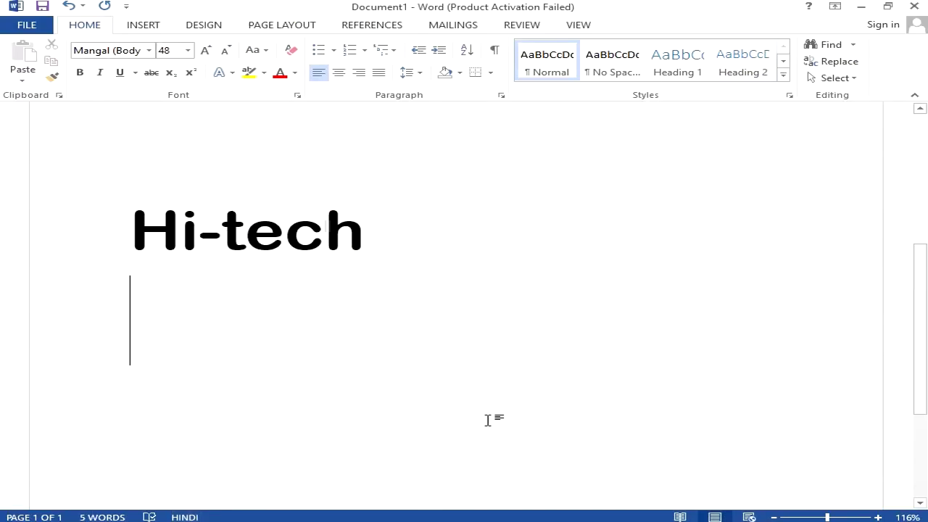
Run and approve the Hindi Indic Input Tool setup from the font folder, then close the folder
{"action": "key", "text": "alt+Tab"}
{"action": "key", "text": "alt+Tab"}
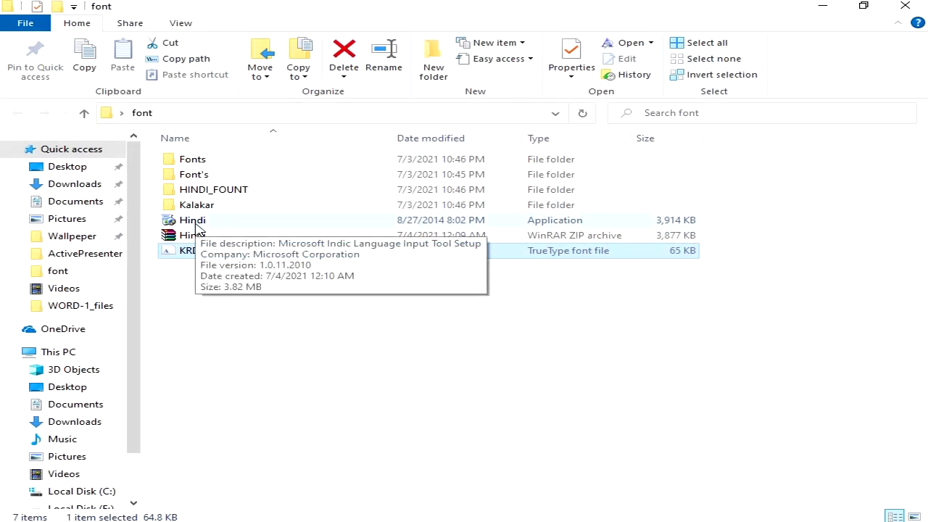
{"action": "double_click", "coordinate": [187, 219]}
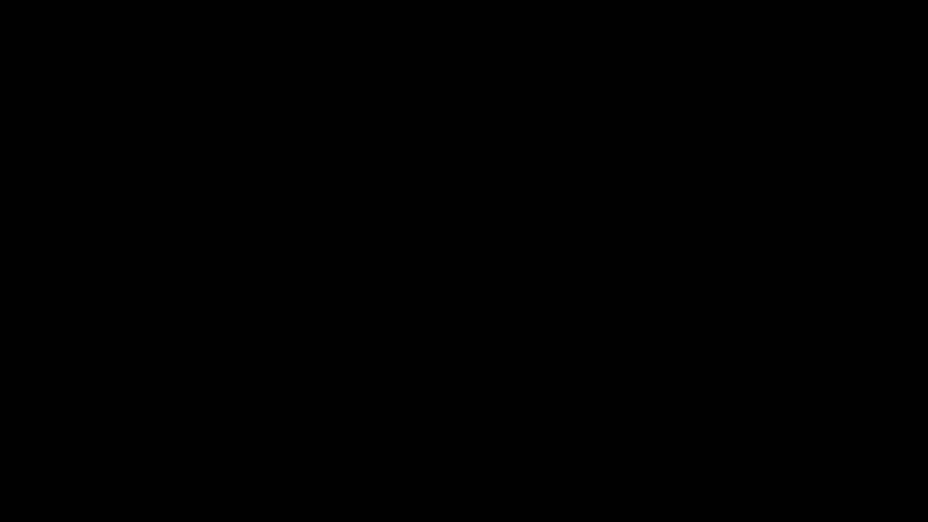
{"action": "left_click", "coordinate": [390, 369]}
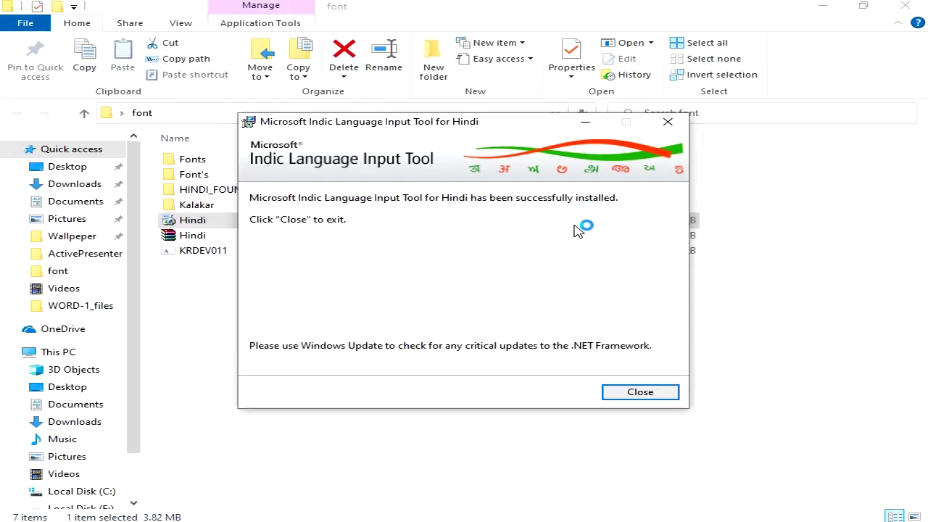
{"action": "left_click", "coordinate": [657, 391]}
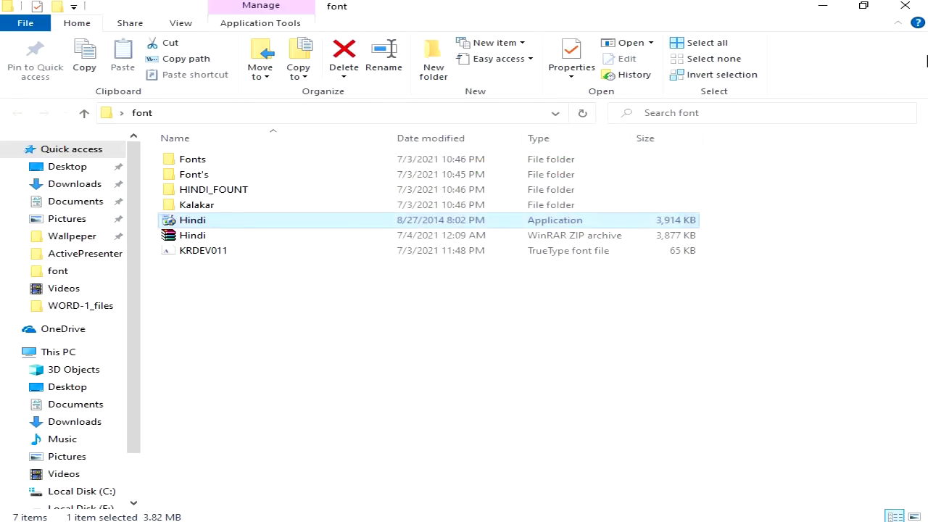
{"action": "left_click", "coordinate": [905, 6]}
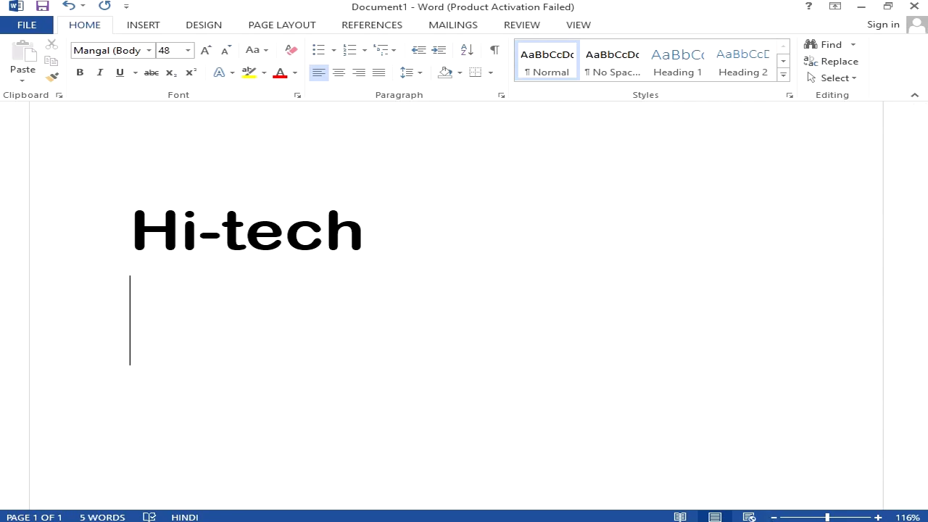
Switch to Hindi – Microsoft Indic Language Input Tool and type a person's first name below Hi-tech
{"action": "key", "text": "super+space"}
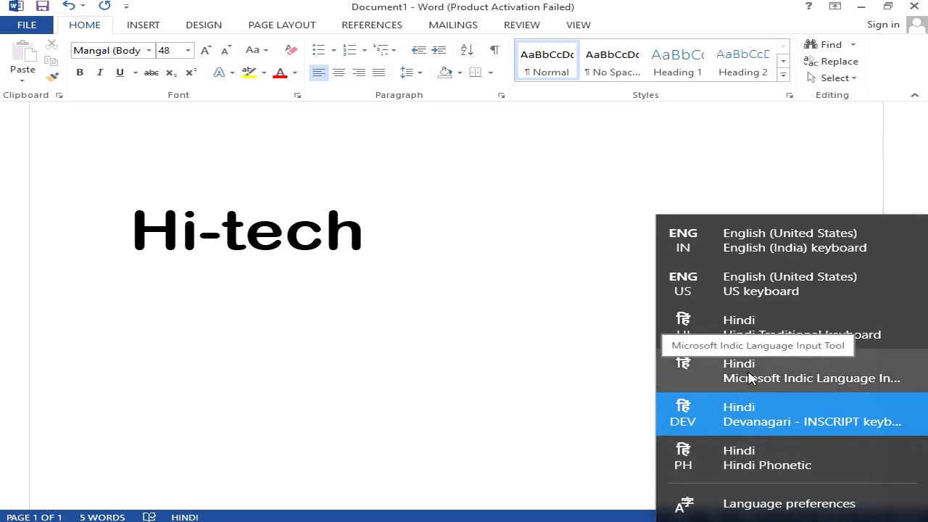
{"action": "left_click", "coordinate": [750, 377]}
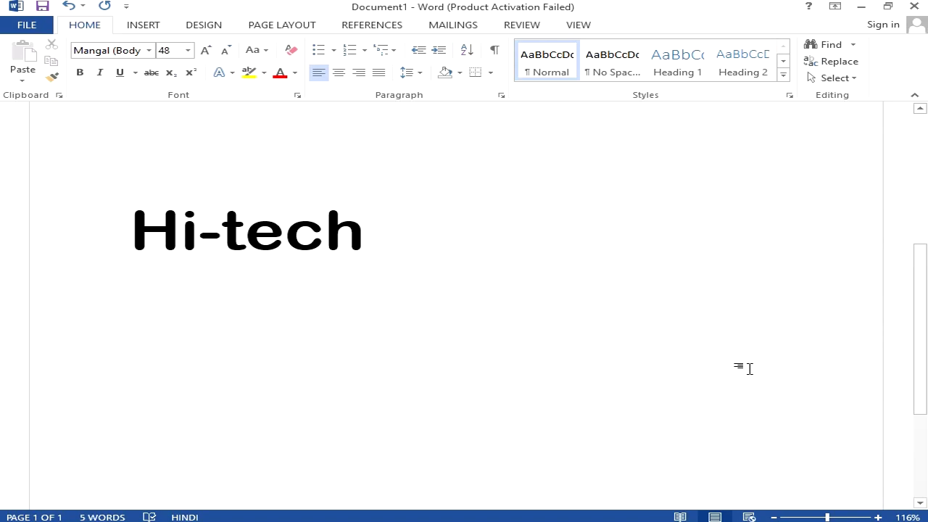
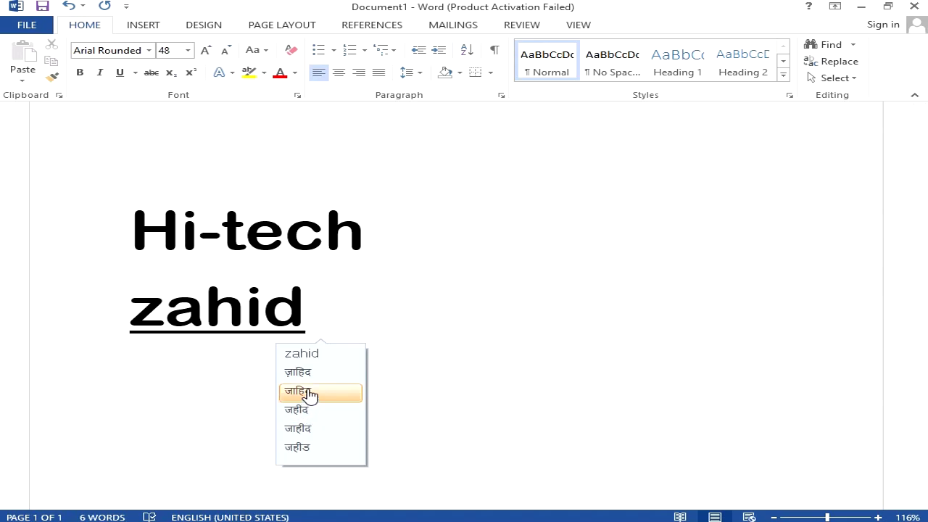
Complete the person's three-word full name in Devanagari, then start a new line
{"action": "left_click", "coordinate": [304, 391]}
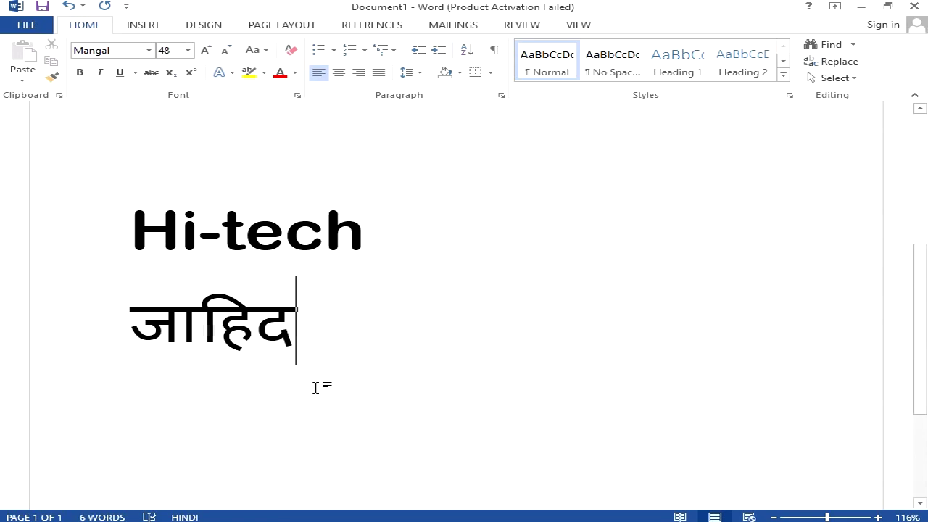
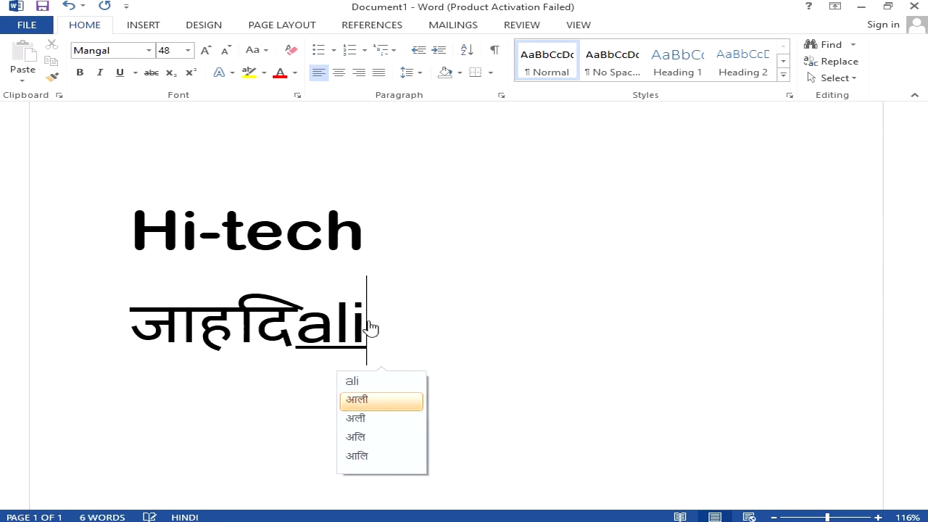
{"action": "left_click", "coordinate": [371, 420]}
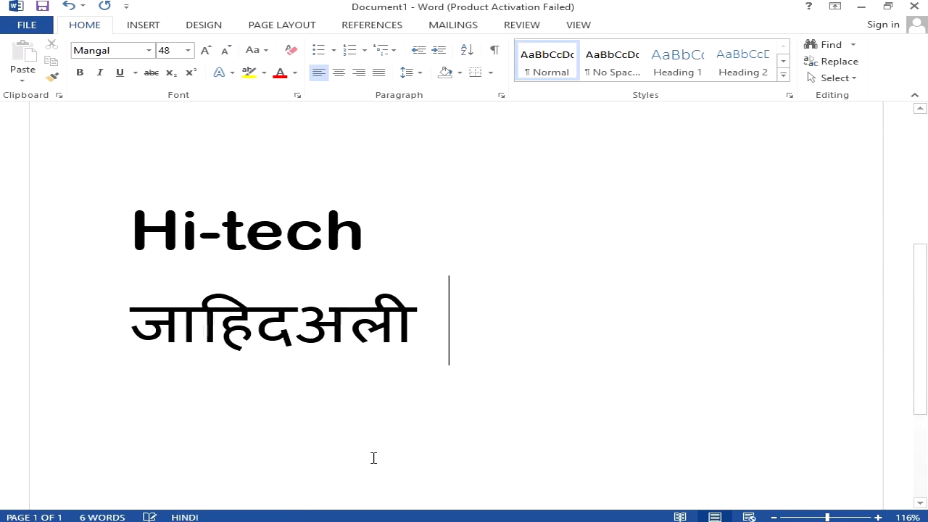
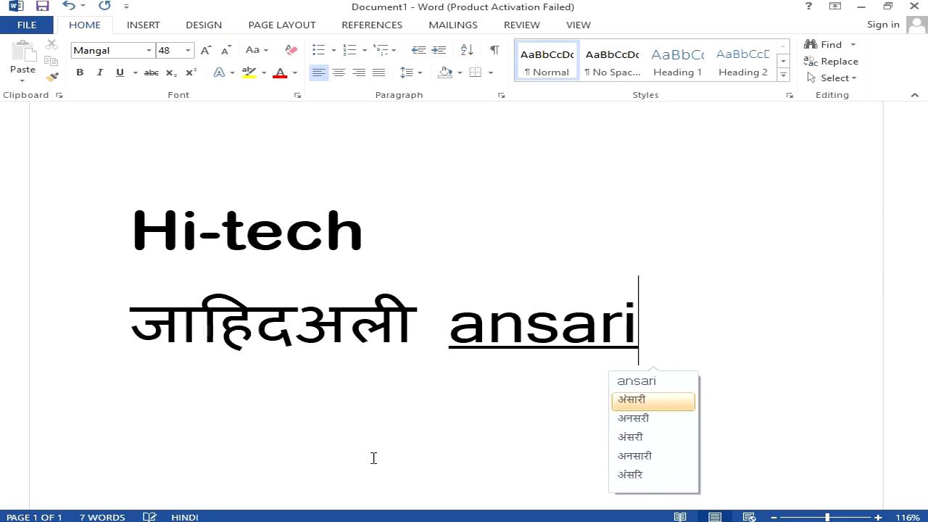
{"action": "left_click", "coordinate": [647, 406]}
{"action": "key", "text": "Return"}
Add the place name भिवंडी from 'bhiwandi' and start an empty line beneath it
{"action": "type", "text": "bhiwandi"}
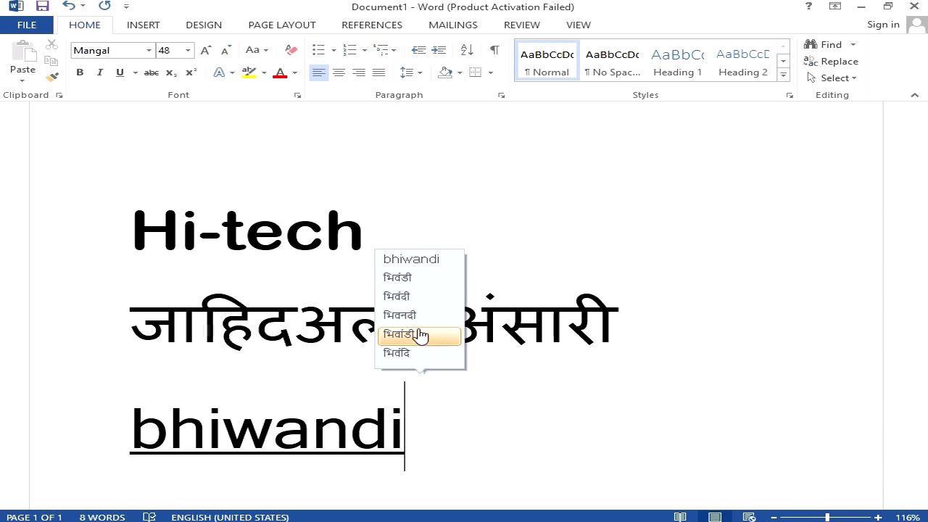
{"action": "left_click", "coordinate": [419, 284]}
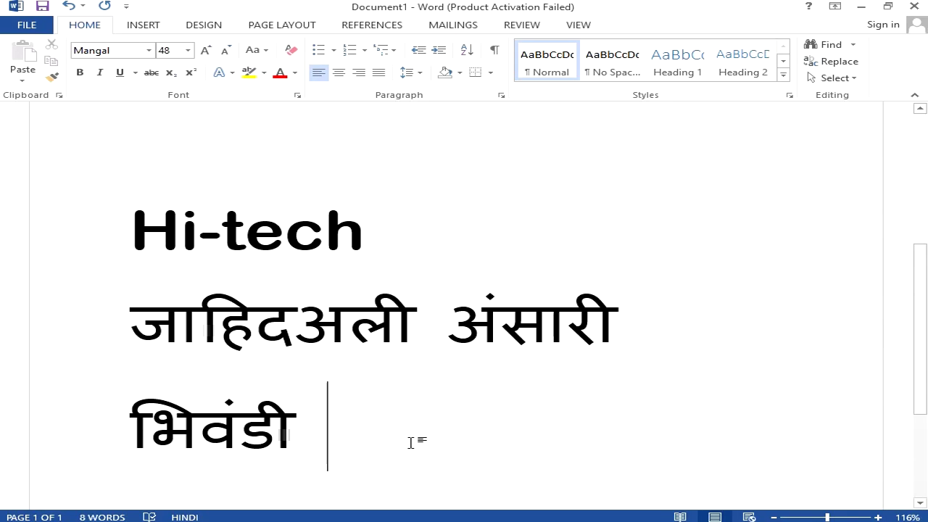
{"action": "key", "text": "Return"}
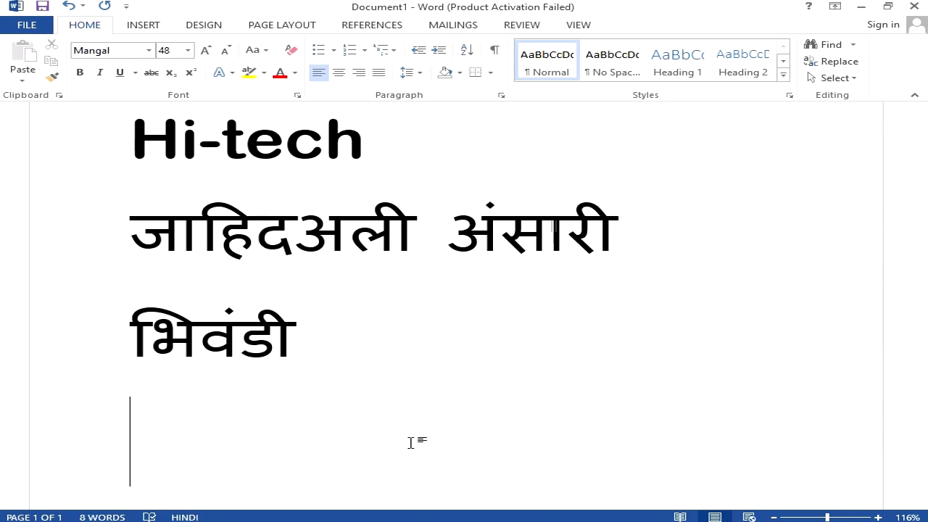
Type another person's name in roman letters and accept its Devanagari suggestion
{"action": "type", "text": "a"}
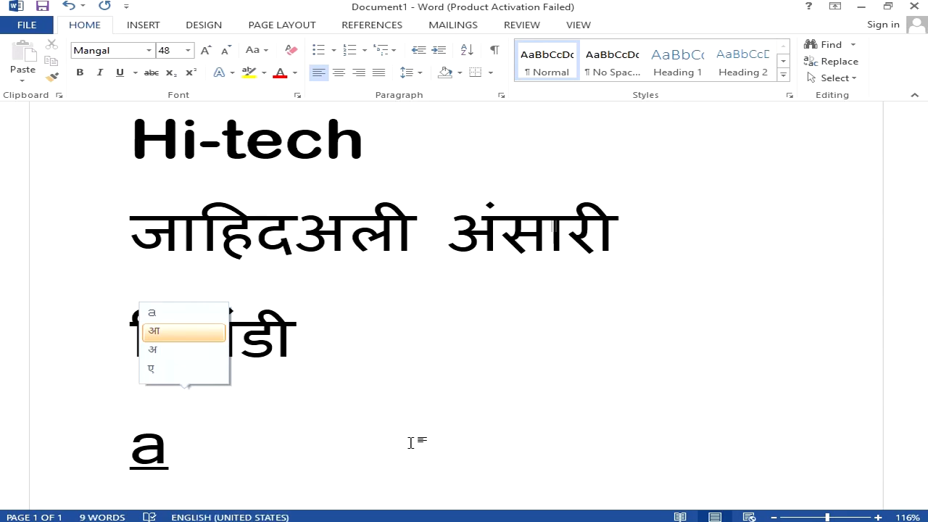
{"action": "type", "text": "hmad"}
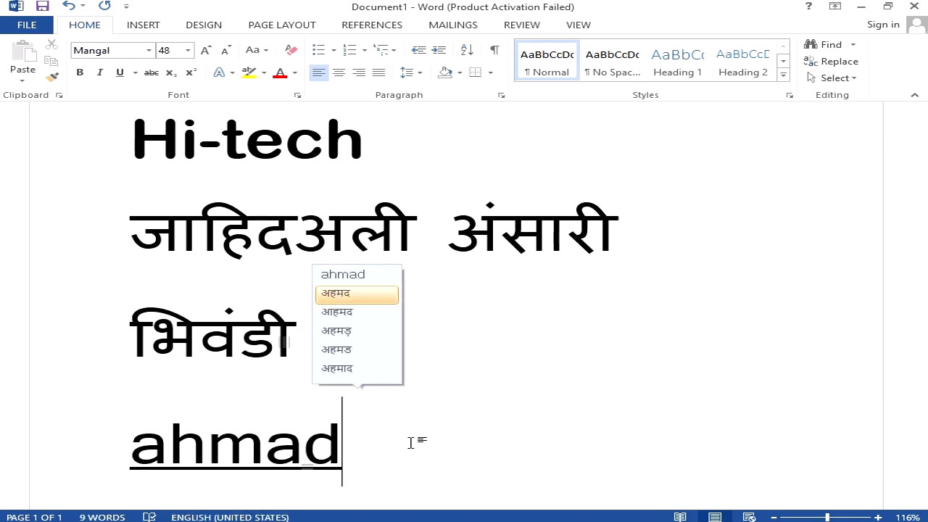
{"action": "left_click", "coordinate": [339, 296]}
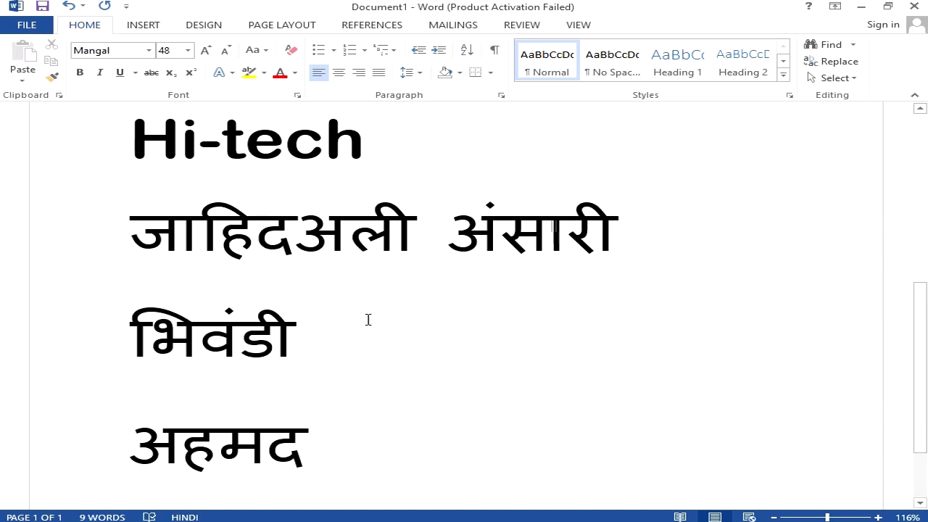
{"action": "left_click", "coordinate": [307, 331]}
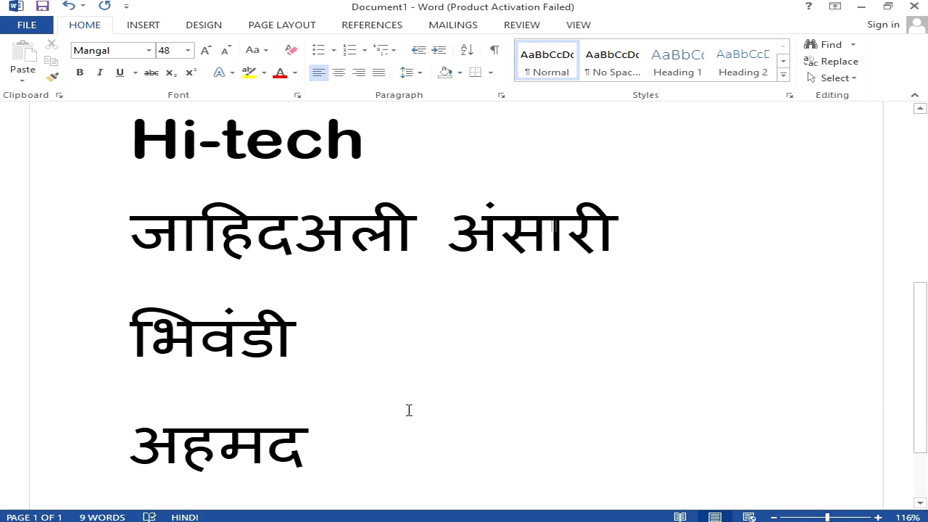